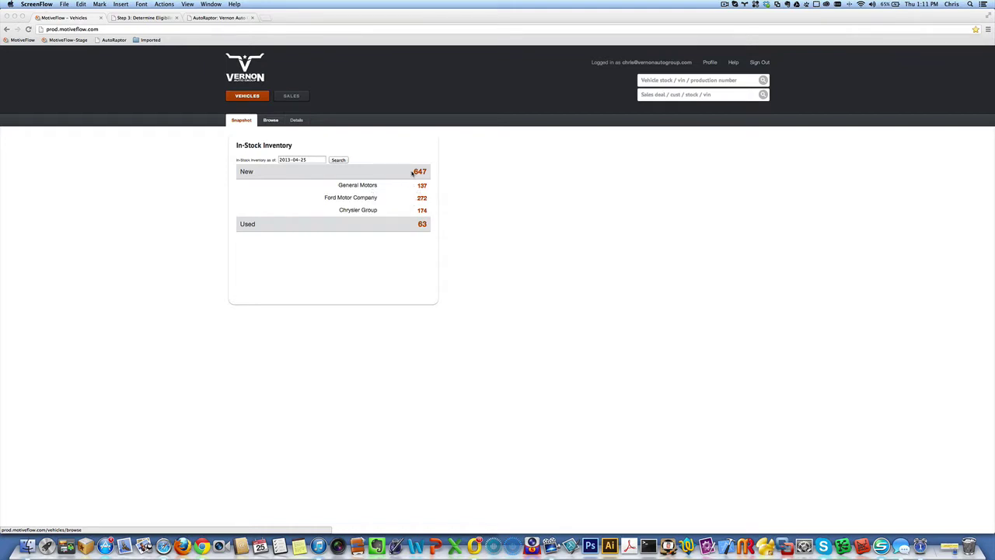
Open the new in-stock Ford Motor Company vehicles from the inventory snapshot, and widen the search to include In Transit vehicles
left_click(417, 176)
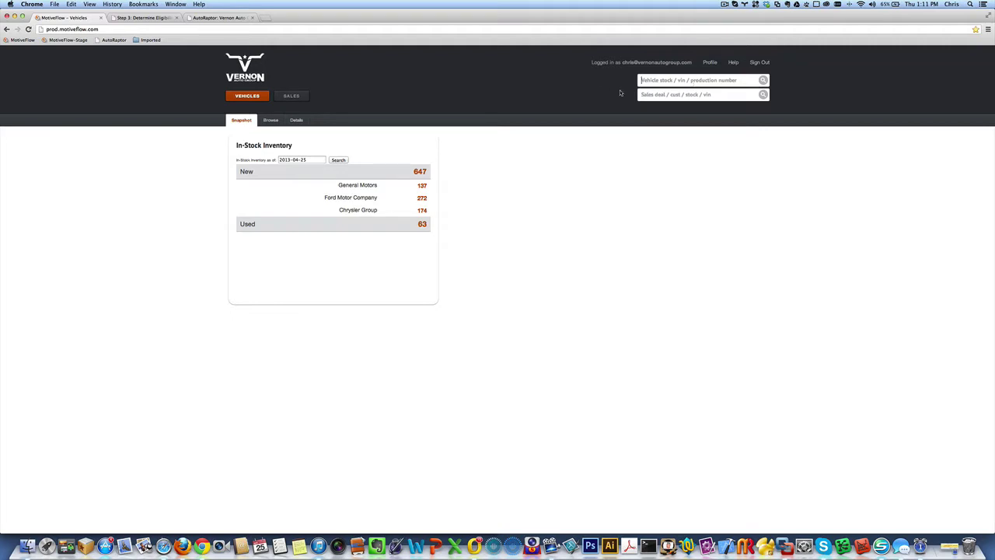
left_click(422, 199)
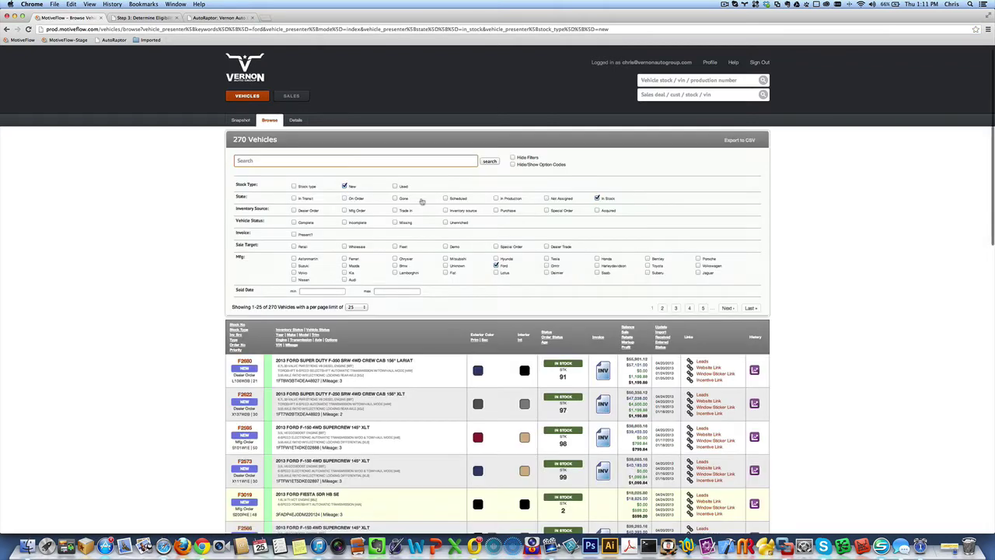
scroll(422, 201, "down", 2)
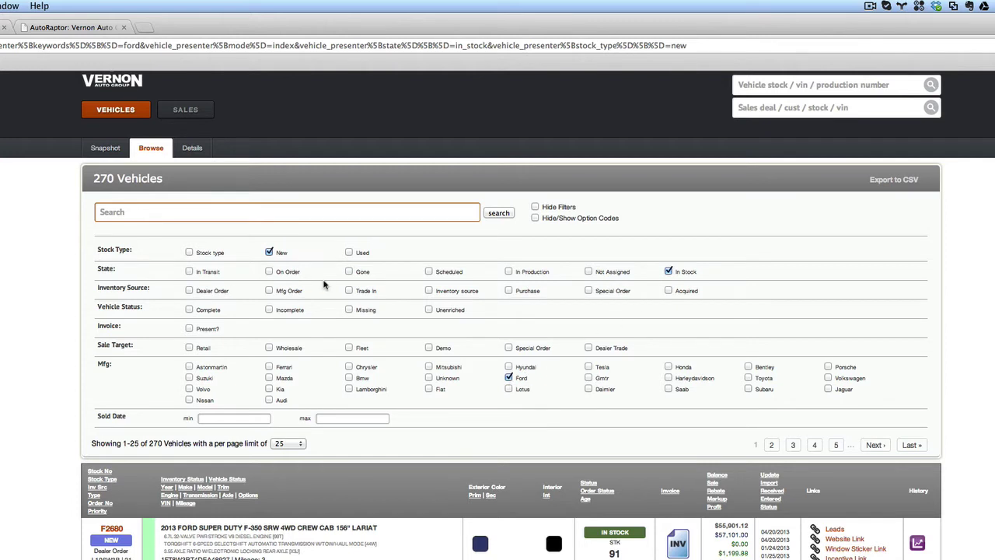
left_click(191, 273)
left_click(500, 214)
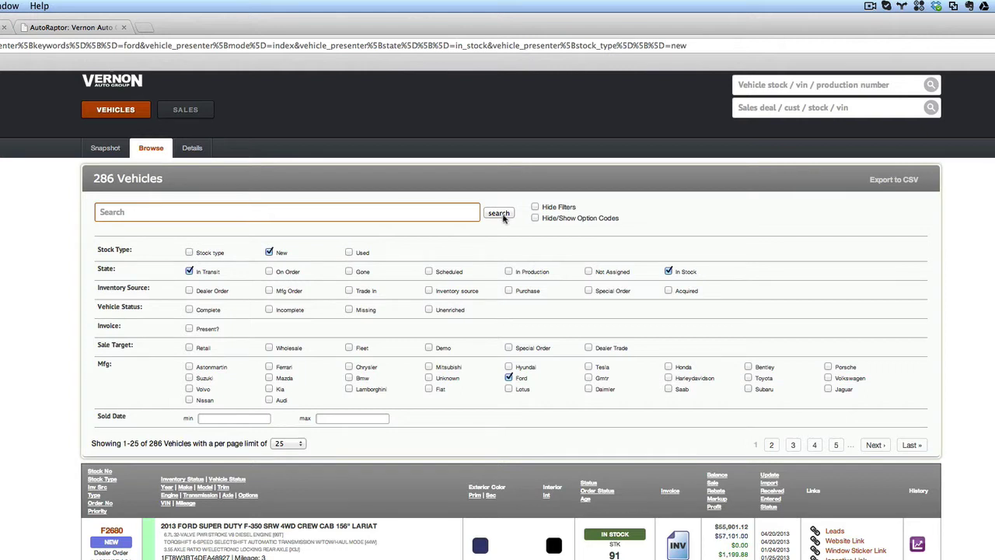
Switch the manufacturer filter from Ford to Chrysler, rerun the search and look through the resulting vehicles
left_click(509, 377)
left_click(349, 367)
left_click(496, 213)
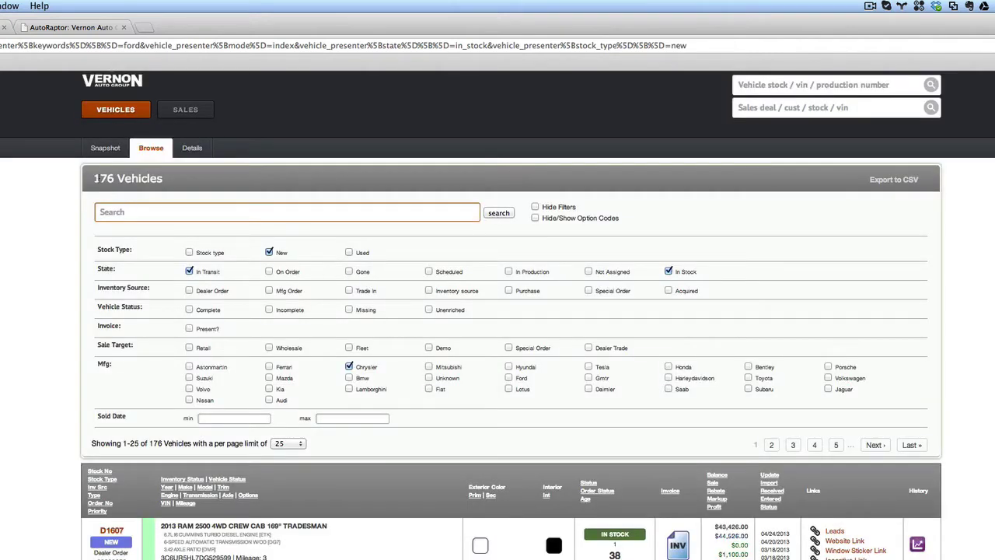
left_click_drag(94, 181, 160, 180)
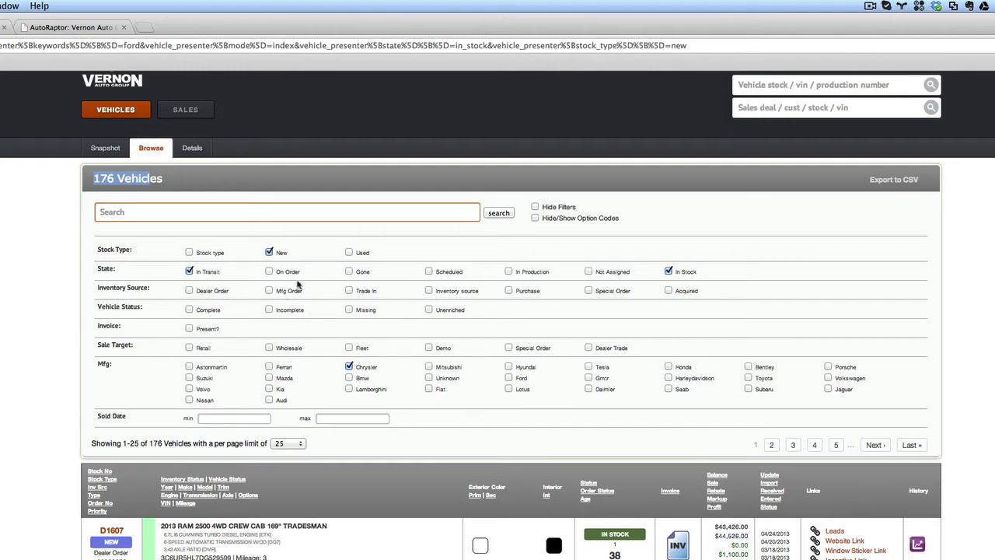
scroll(435, 365, "down", 1)
scroll(435, 365, "down", 15)
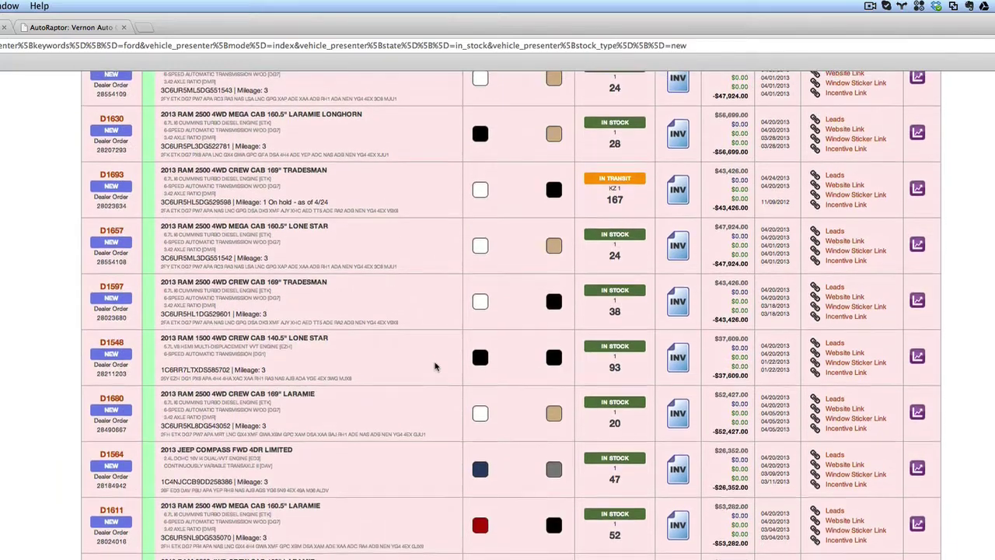
scroll(436, 365, "up", 15)
scroll(436, 365, "up", 5)
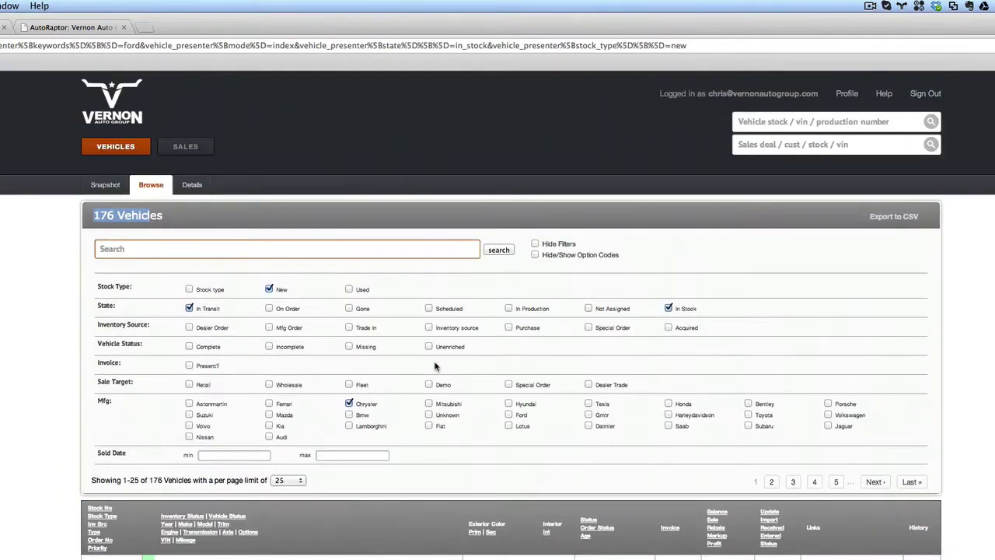
Clear the Chrysler, New, In Transit and In Stock filters and rerun the search across all vehicles
scroll(480, 373, "down", 1)
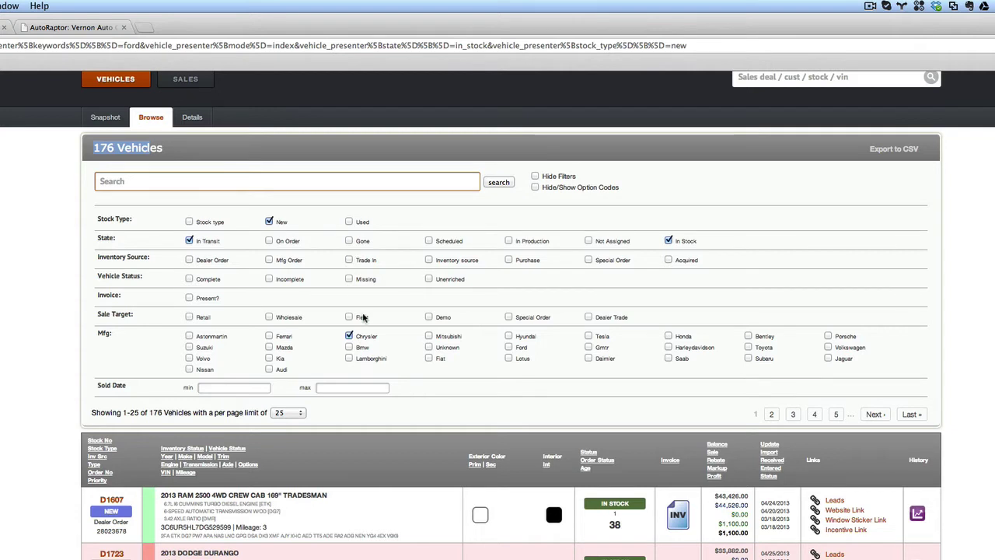
left_click(348, 336)
left_click(269, 221)
left_click(189, 241)
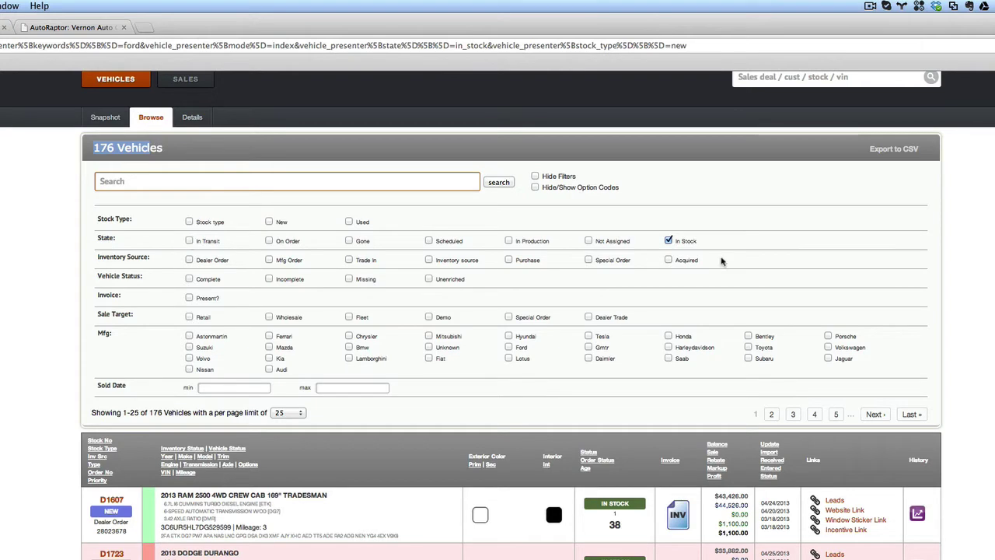
left_click(668, 241)
left_click(498, 183)
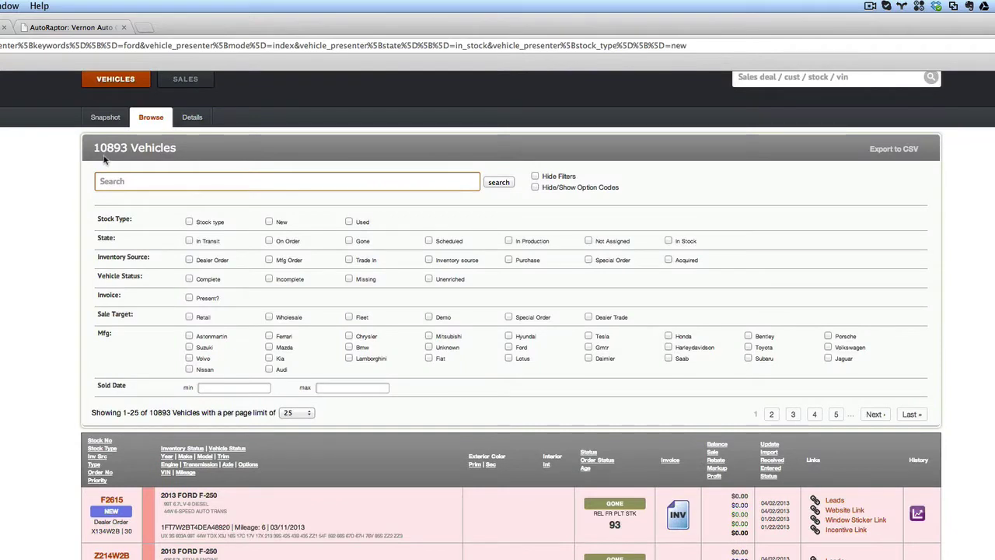
Look through the unfiltered vehicle list, check the per-page limit choices, and page forward to the second page and back
scroll(104, 160, "down", 15)
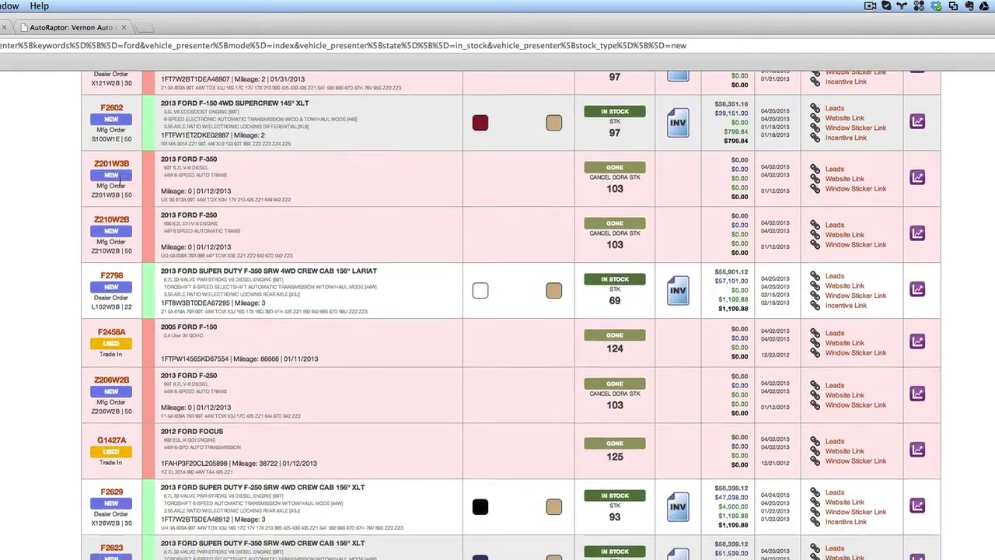
scroll(120, 179, "up", 15)
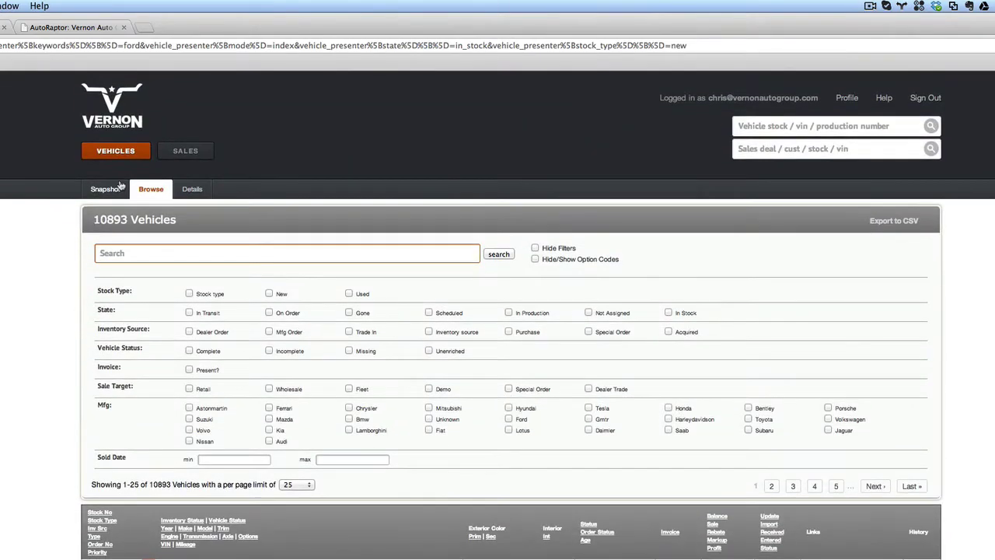
left_click(295, 486)
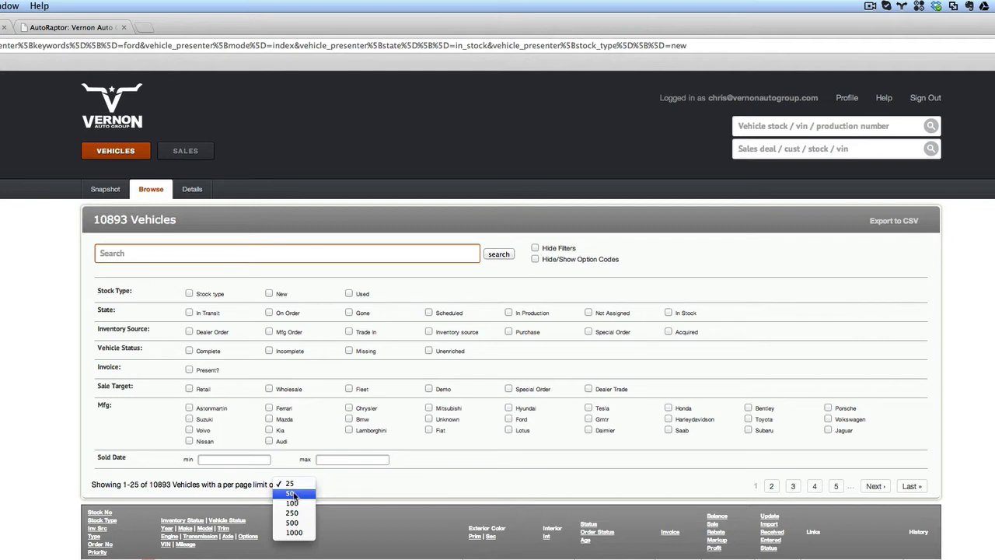
left_click(412, 490)
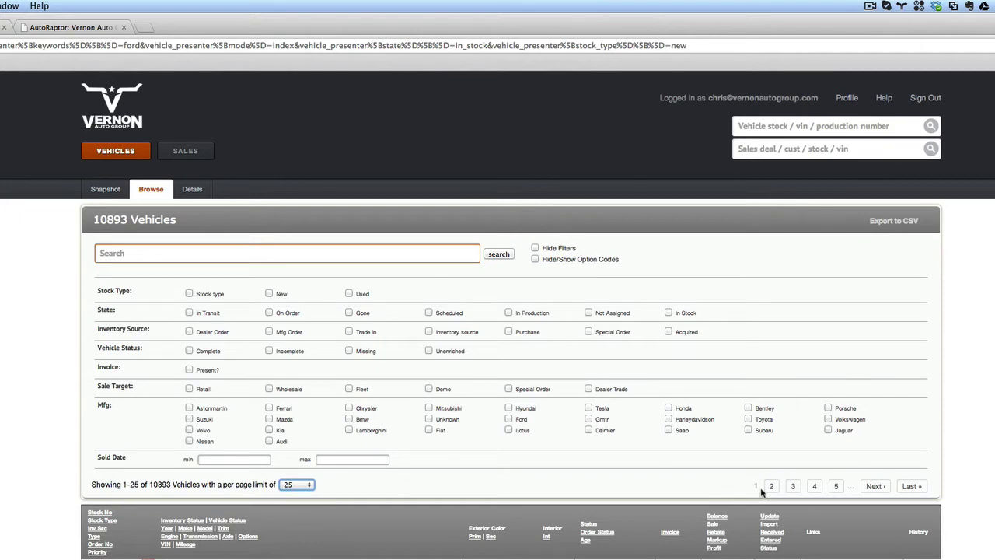
left_click(873, 487)
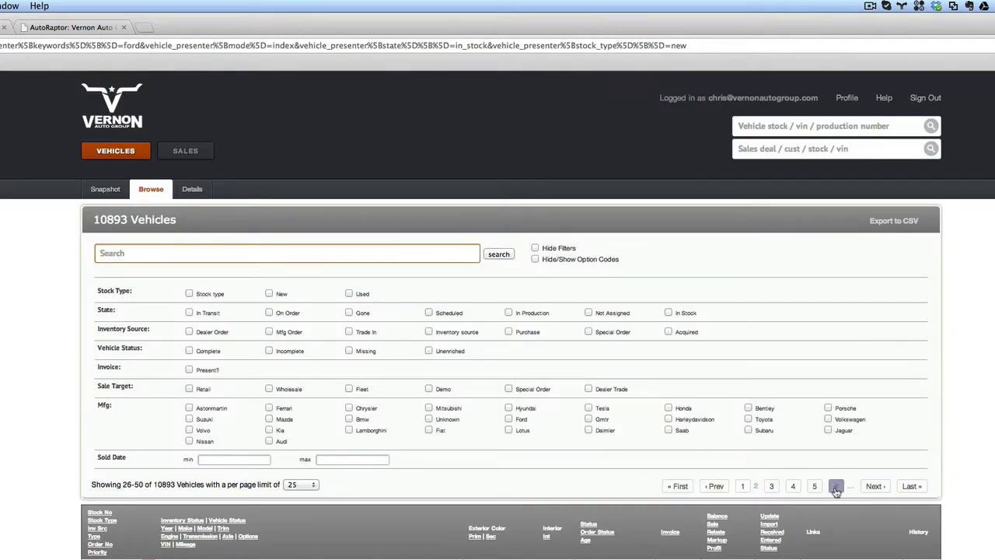
left_click(723, 489)
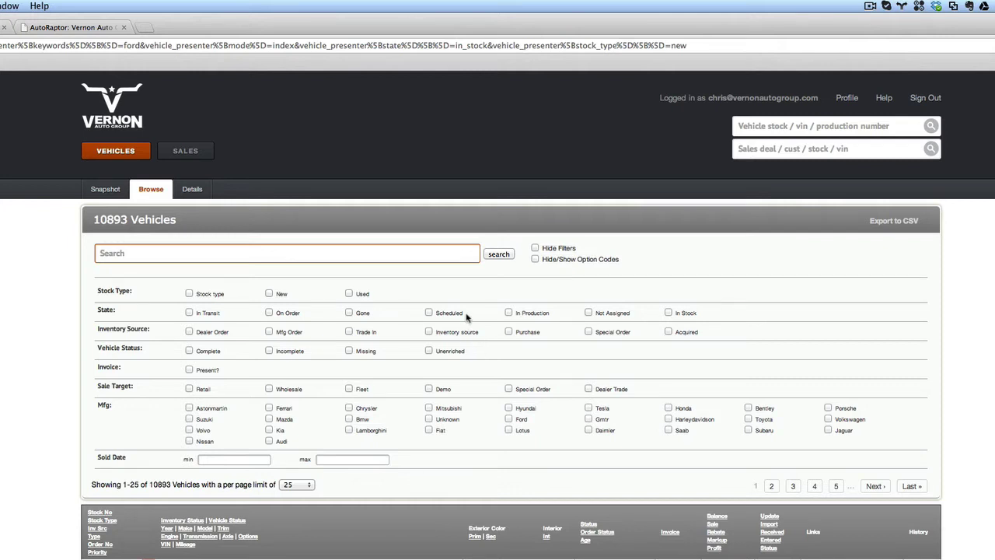
Filter the list to New, In Stock, Ford vehicles, and extend the search to include In Transit ones
left_click(269, 293)
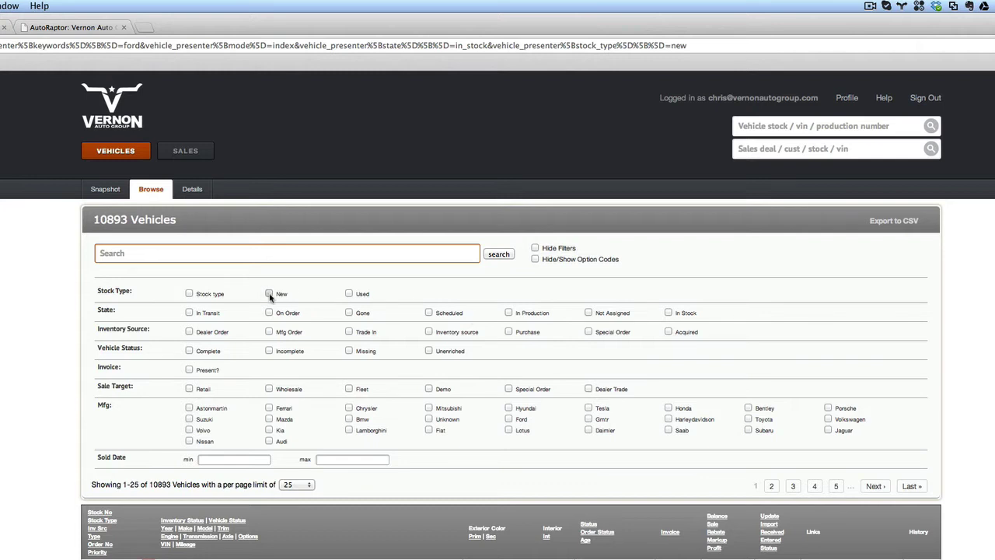
left_click(668, 313)
left_click(508, 419)
left_click(508, 255)
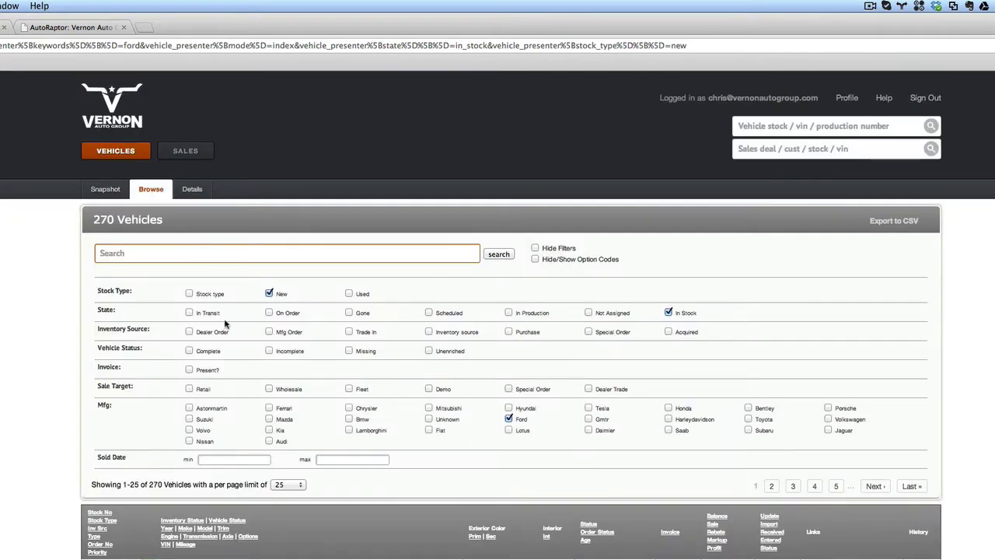
left_click(190, 312)
left_click(506, 258)
Remove the Ford manufacturer filter and rerun the search for all new In Stock and In Transit vehicles
left_click(508, 420)
left_click(141, 259)
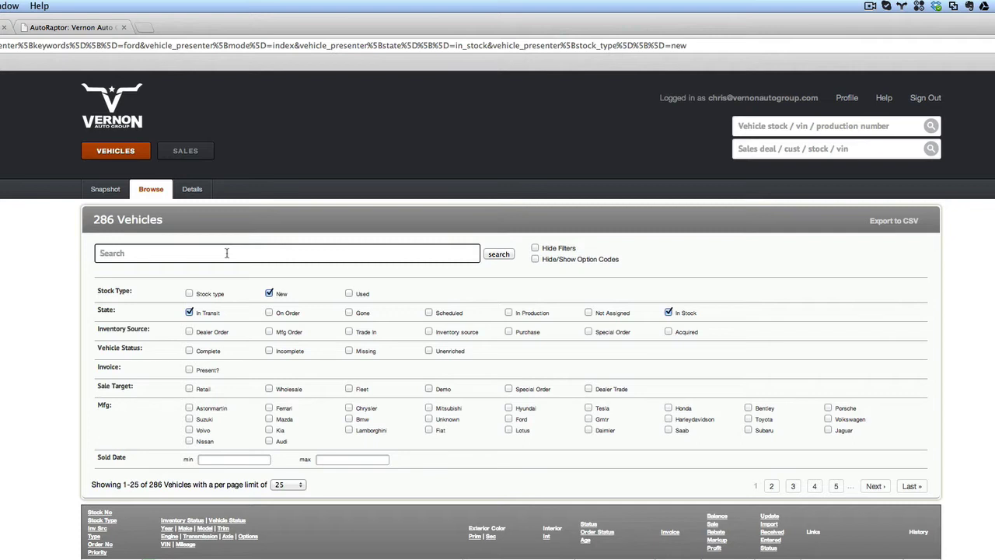
left_click(506, 257)
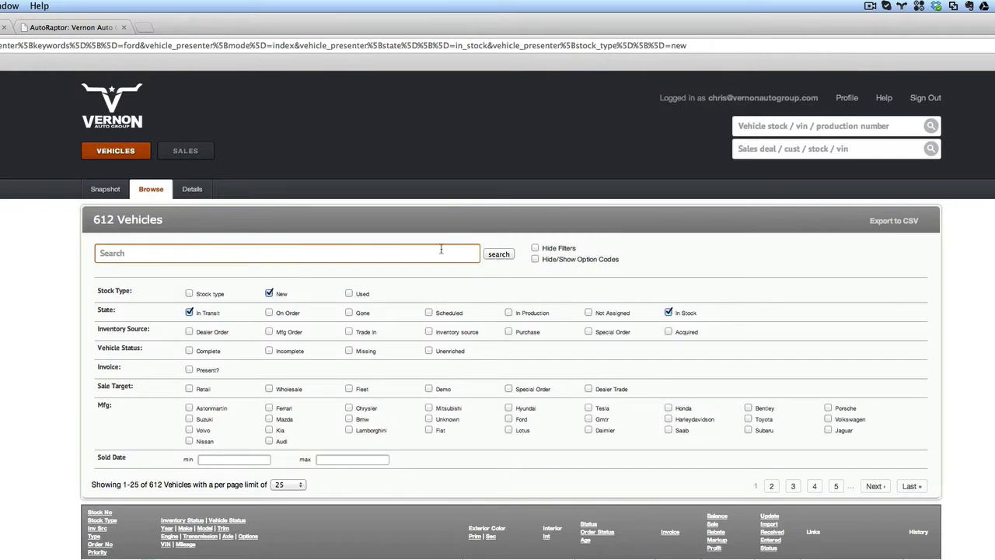
Search the filtered inventory by the keyword "Ford"
left_click(157, 258)
type("Ford")
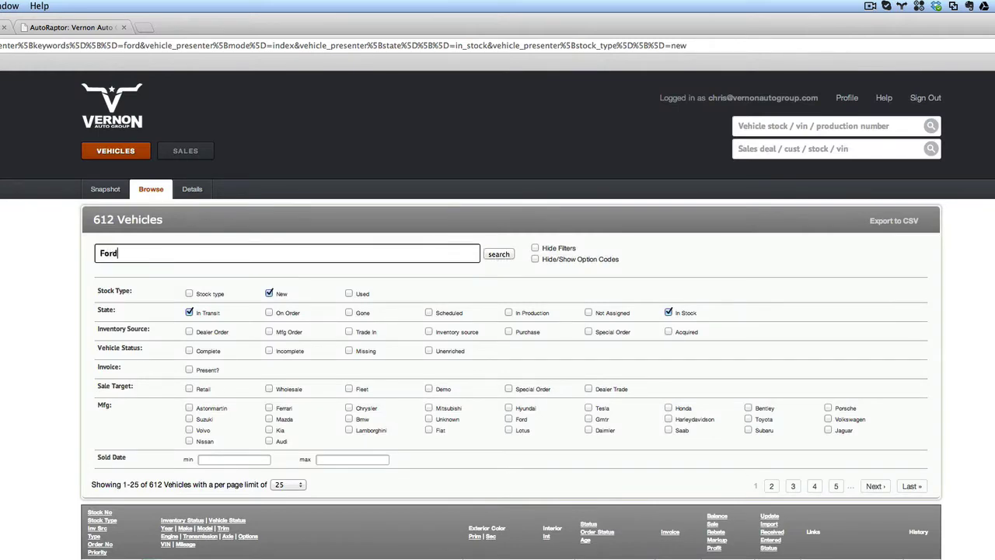
key("Return")
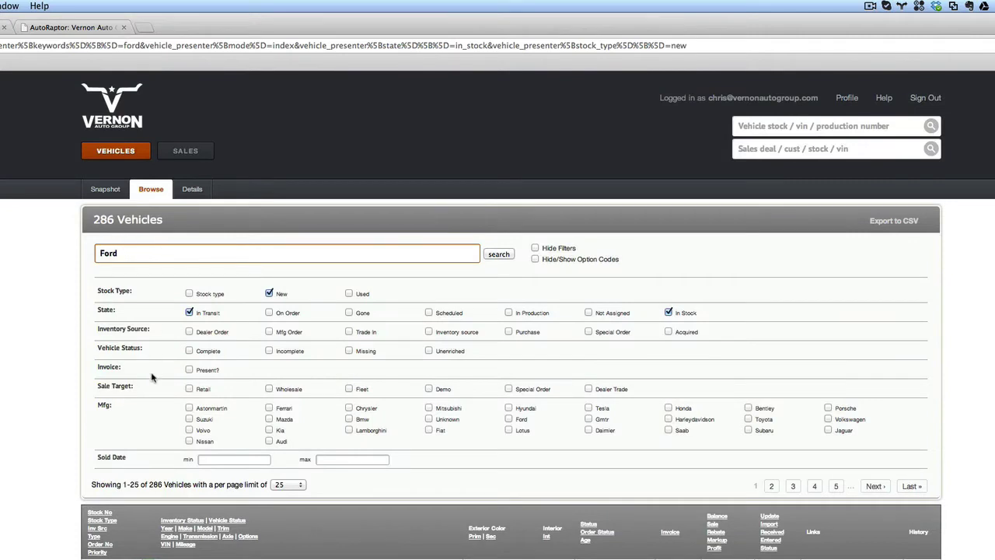
Replace the search keyword with "chrysler" and run the search
double_click(170, 259)
type("chrsyler")
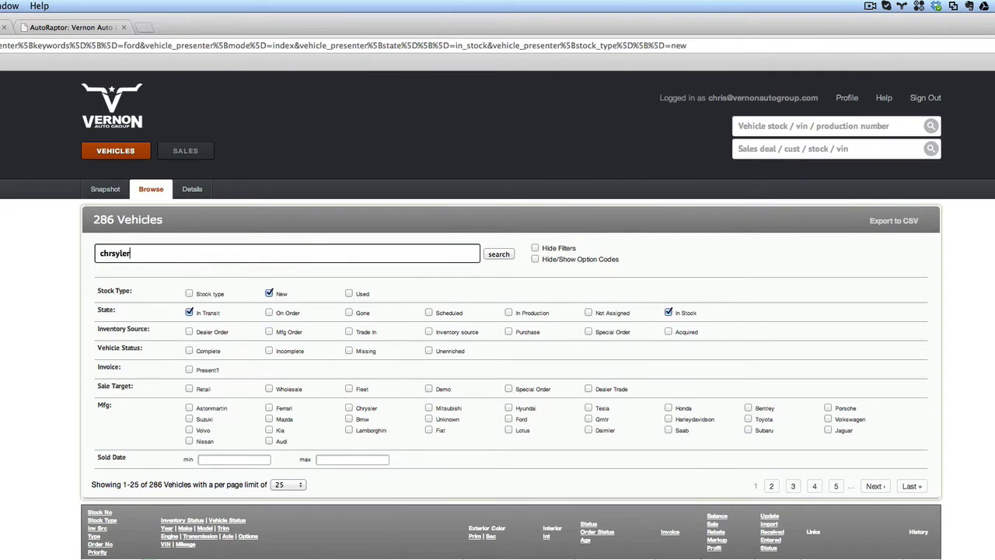
key("Return")
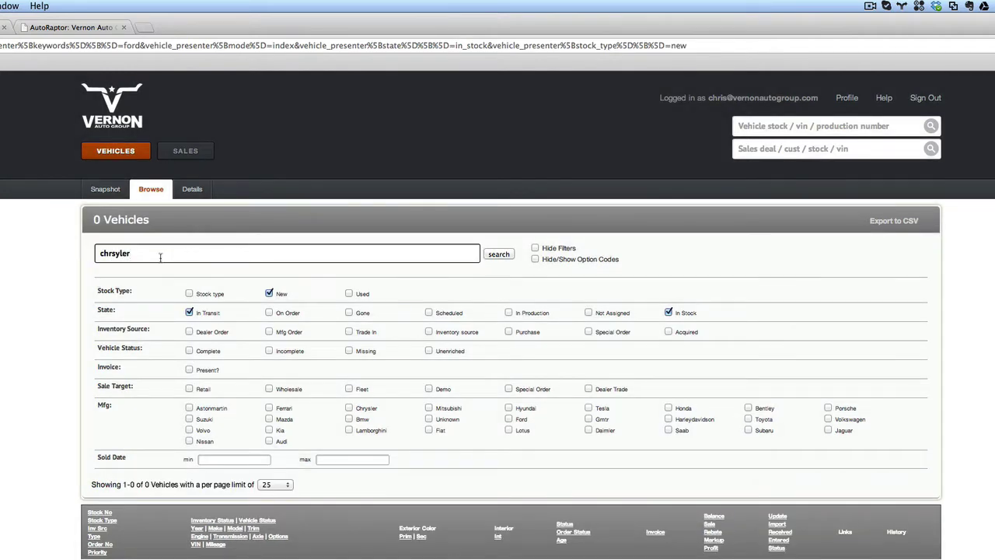
key("BackSpace")
key("BackSpace")
key("BackSpace")
key("BackSpace")
key("BackSpace")
type("ysler")
key("Return")
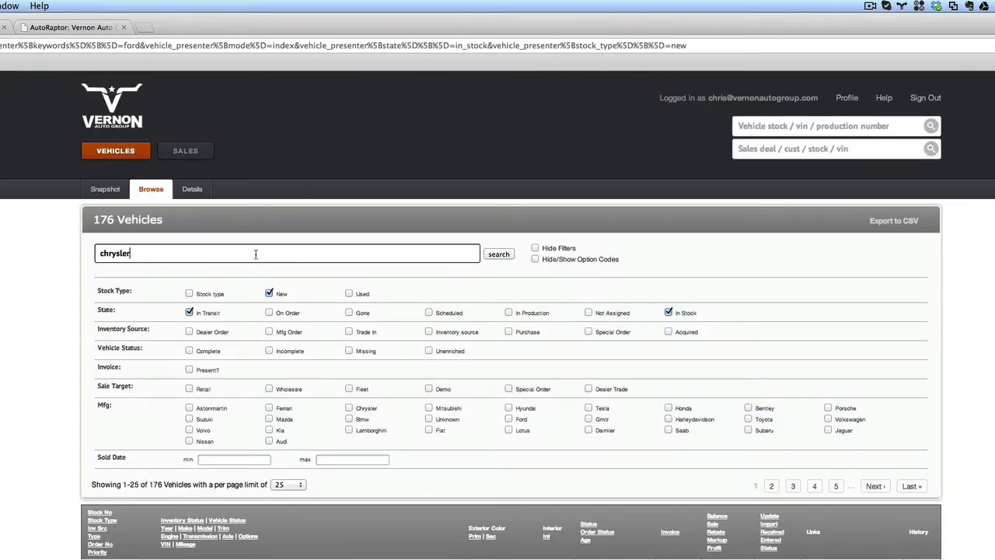
Search the filtered inventory by the keyword "chev", and run a separate search for "gmc"
double_click(256, 254)
type("chev")
key("Return")
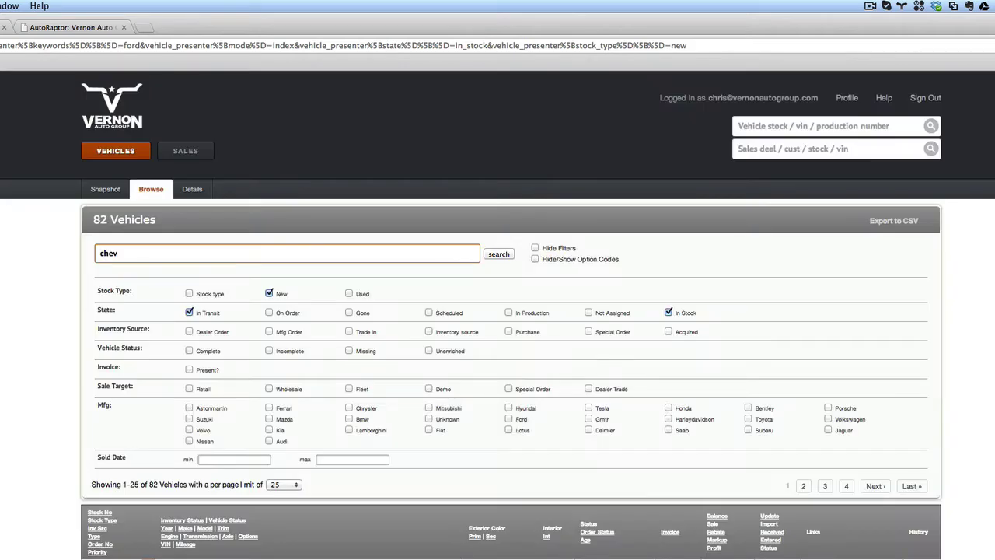
triple_click(256, 255)
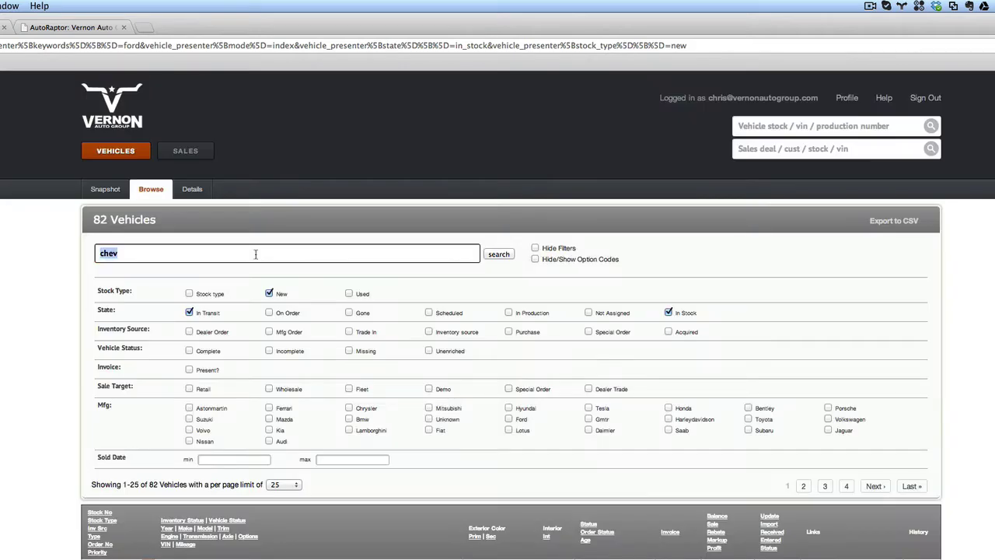
type("gmc")
key("Return")
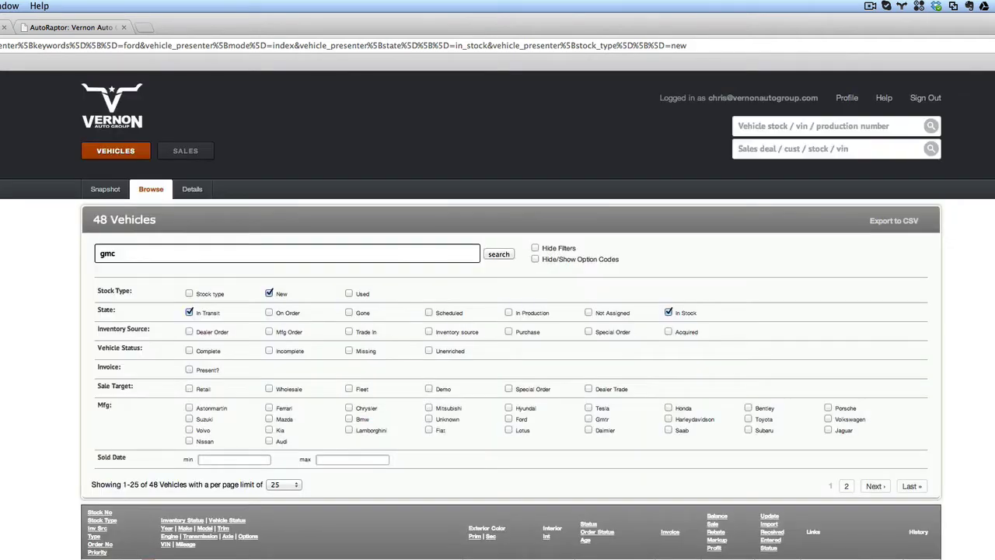
Clear the keyword to list all makes, and search the filtered inventory by "gmtr"
key("BackSpace")
key("BackSpace")
key("BackSpace")
key("Return")
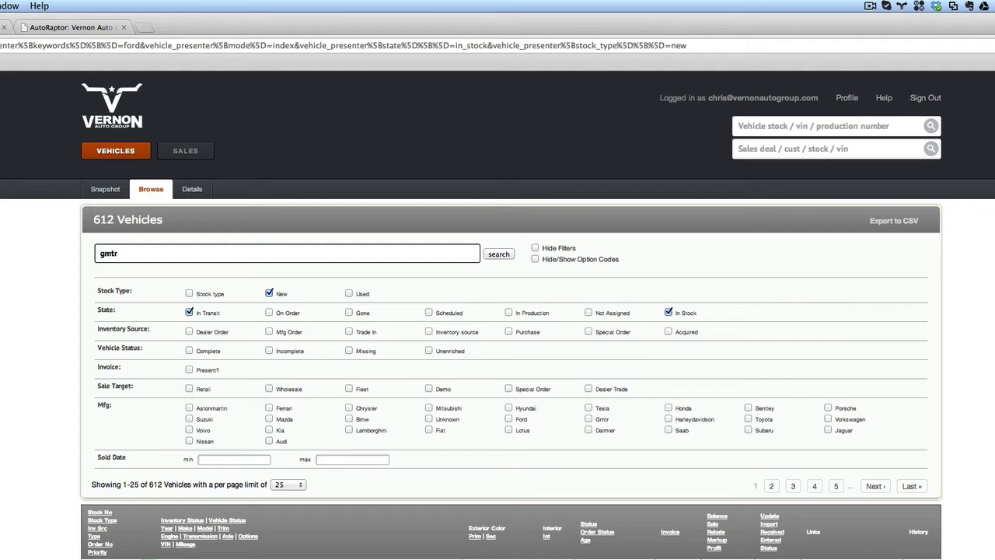
key("Return")
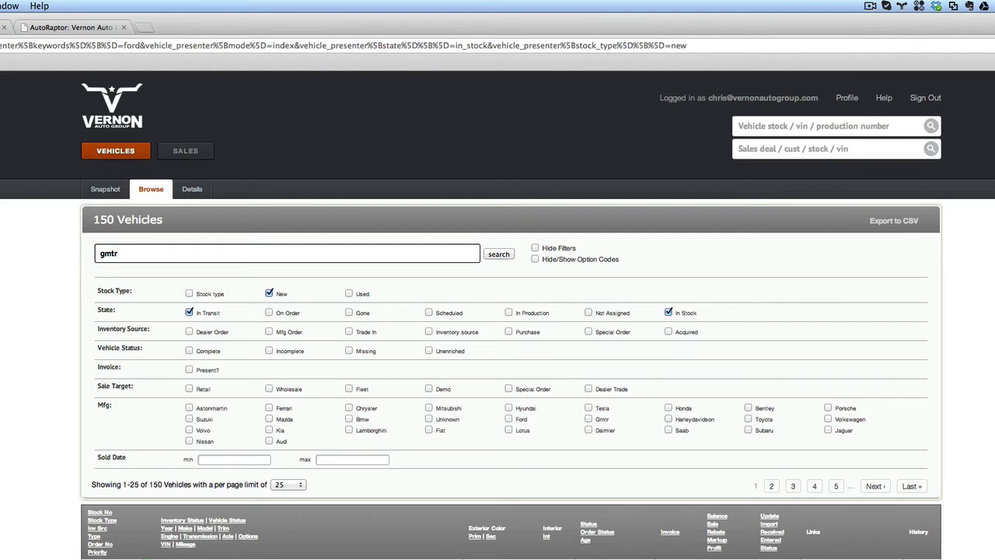
Clear the search keyword, filter the new In Stock and In Transit vehicles by manufacturer Ford, and view the resulting list
key("BackSpace")
key("BackSpace")
key("BackSpace")
key("BackSpace")
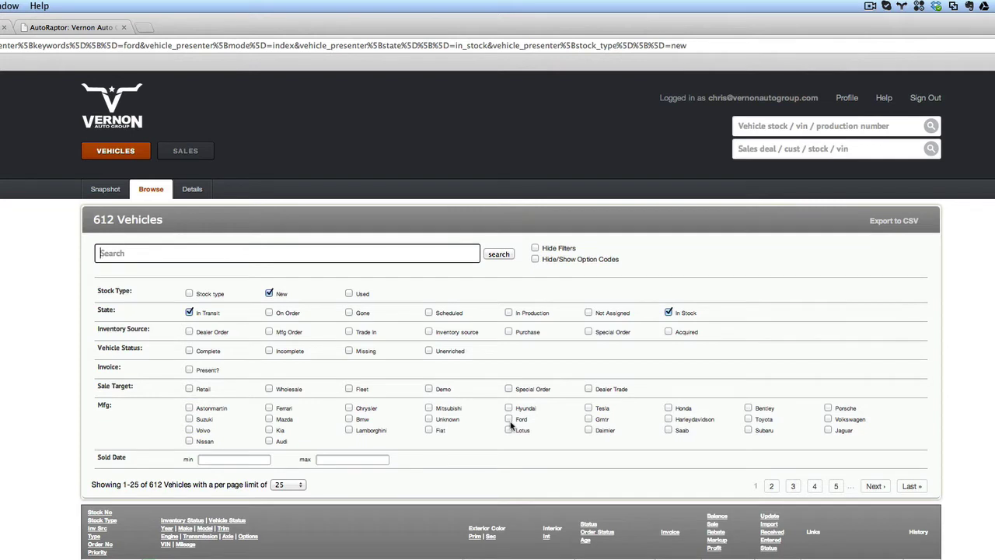
left_click(510, 421)
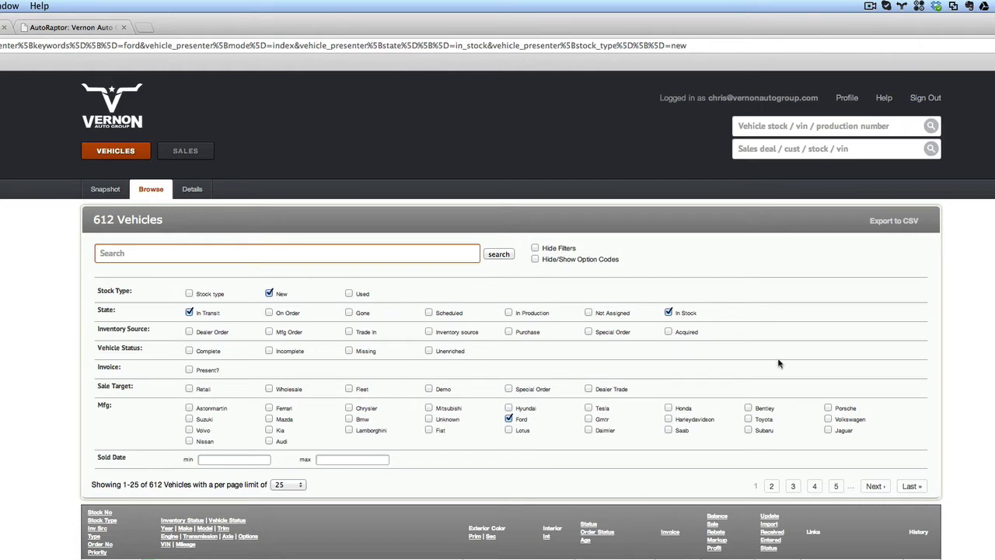
left_click(496, 256)
left_click(118, 258)
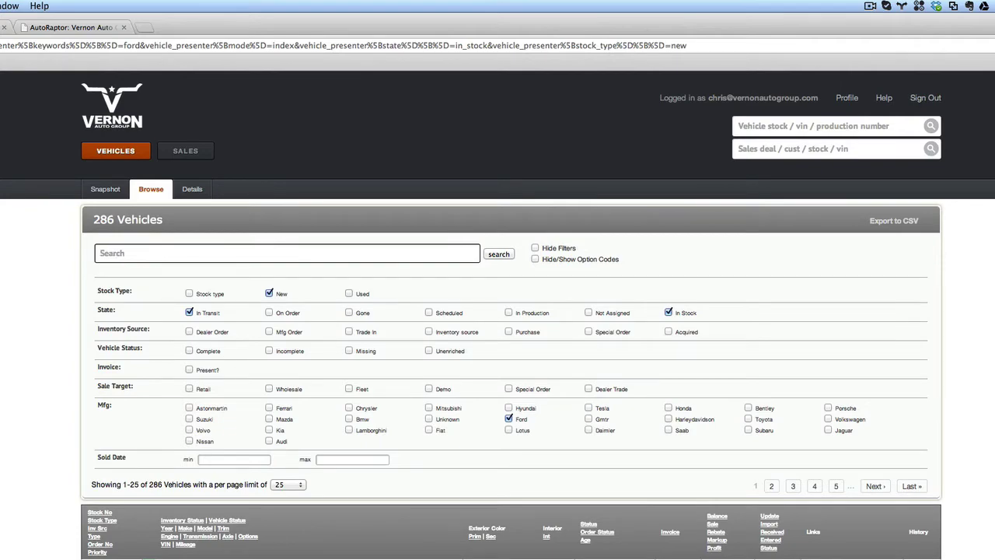
scroll(262, 469, "down", 3)
scroll(284, 556, "down", 10)
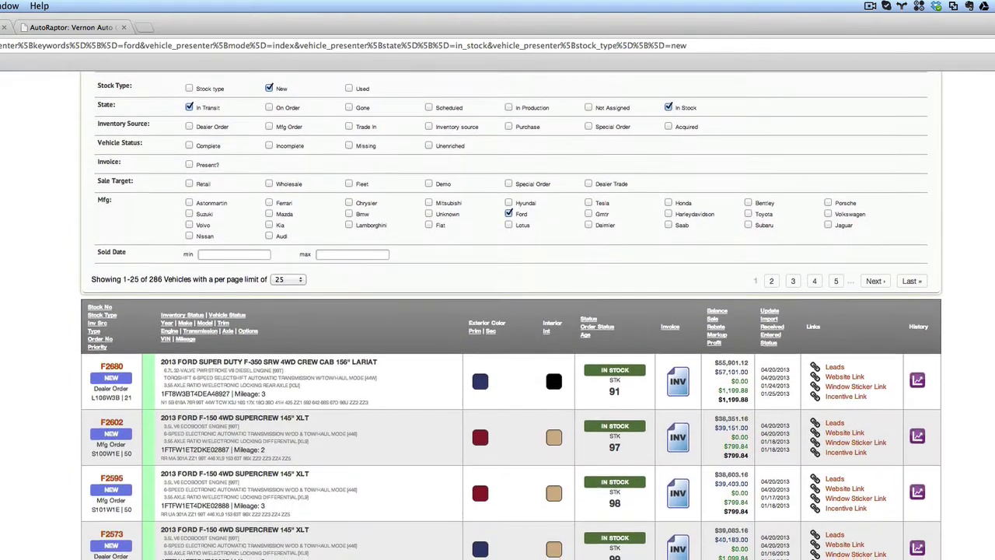
Search the filtered new Ford inventory by the keyword "explorer"
scroll(511, 315, "up", 15)
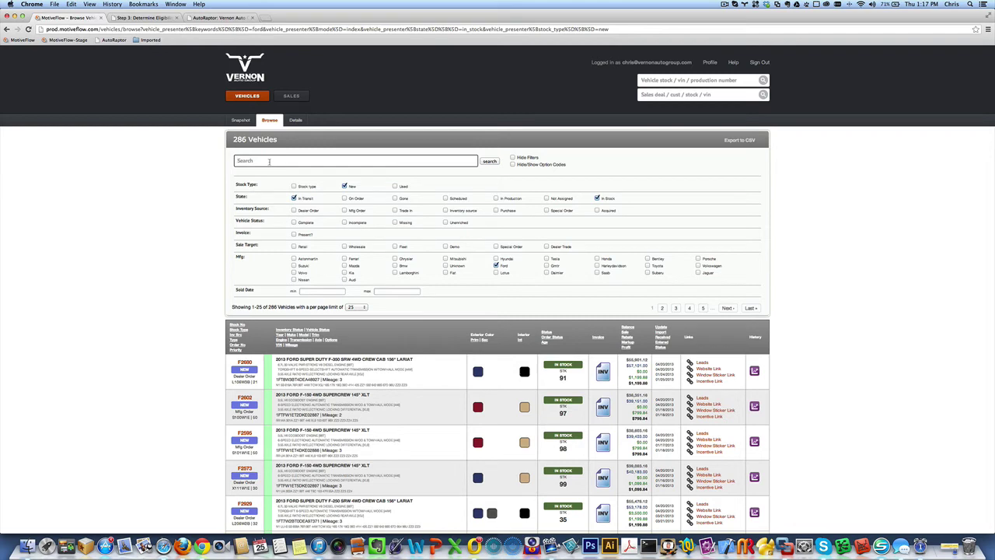
left_click(269, 161)
type("explorer")
key("Return")
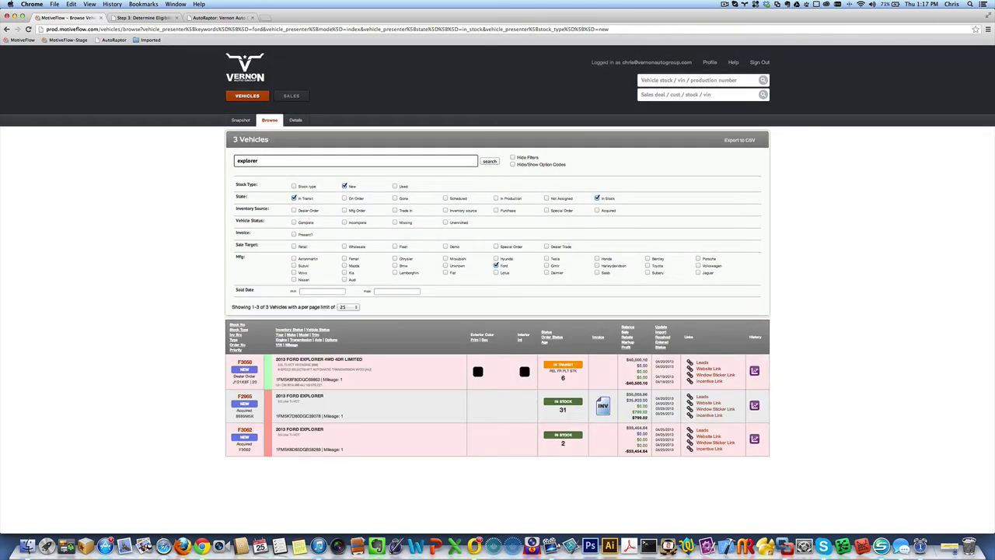
Clear the keyword to list all filtered Ford vehicles, and search them by "f-150"
key("BackSpace")
key("BackSpace")
key("BackSpace")
key("BackSpace")
key("BackSpace")
key("BackSpace")
key("BackSpace")
key("BackSpace")
key("Return")
type("f-150")
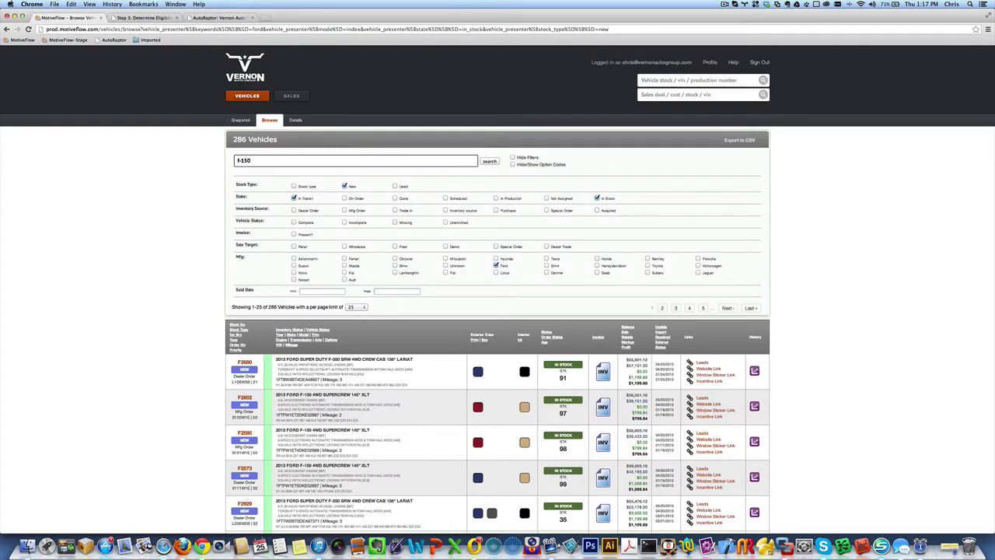
key("Return")
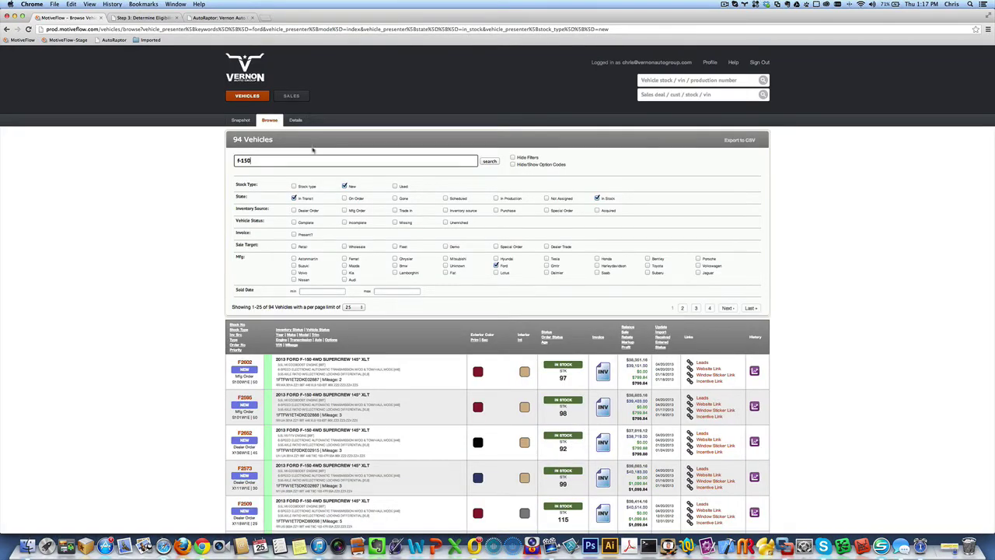
Replace the keyword with "4wd", run the search, and examine the first listed vehicle's full description
triple_click(306, 157)
type("4wd")
key("Return")
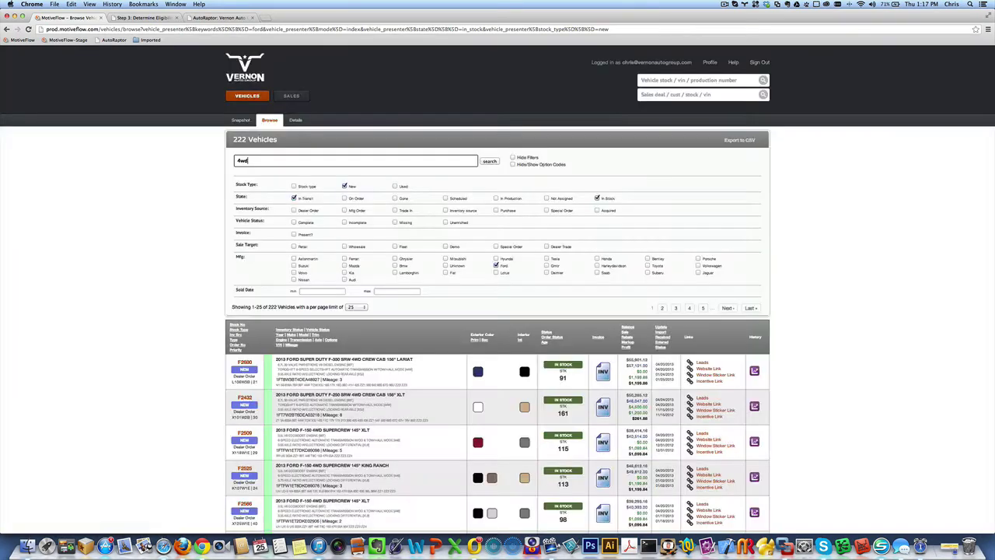
triple_click(299, 163)
scroll(299, 162, "down", 4)
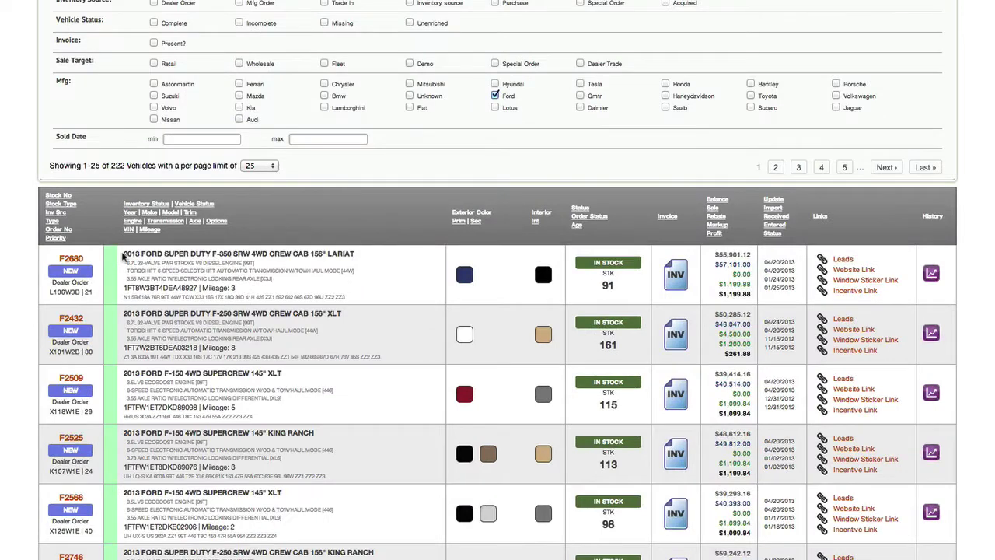
left_click_drag(123, 253, 363, 300)
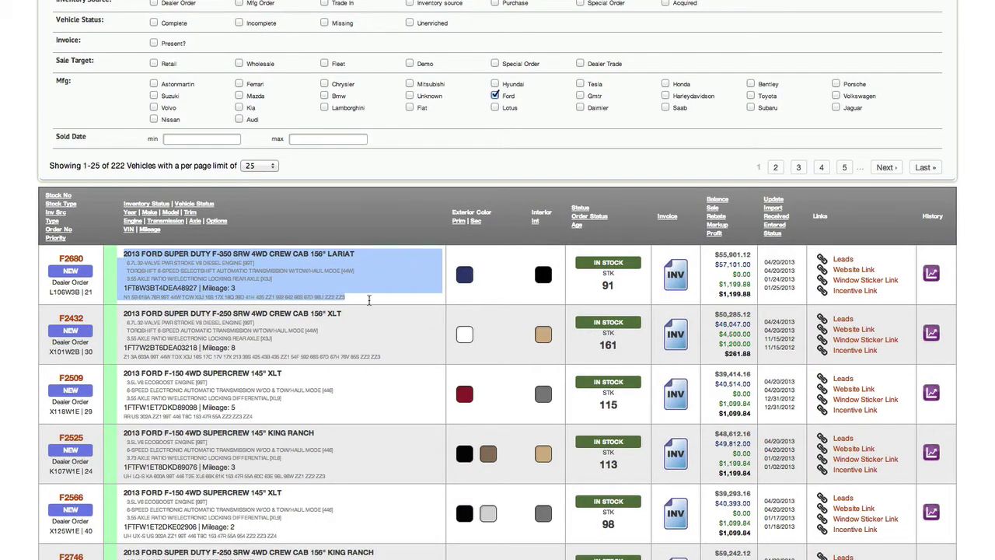
Replace the search keyword with "F-250" and run the search
scroll(93, 96, "up", 5)
double_click(101, 79)
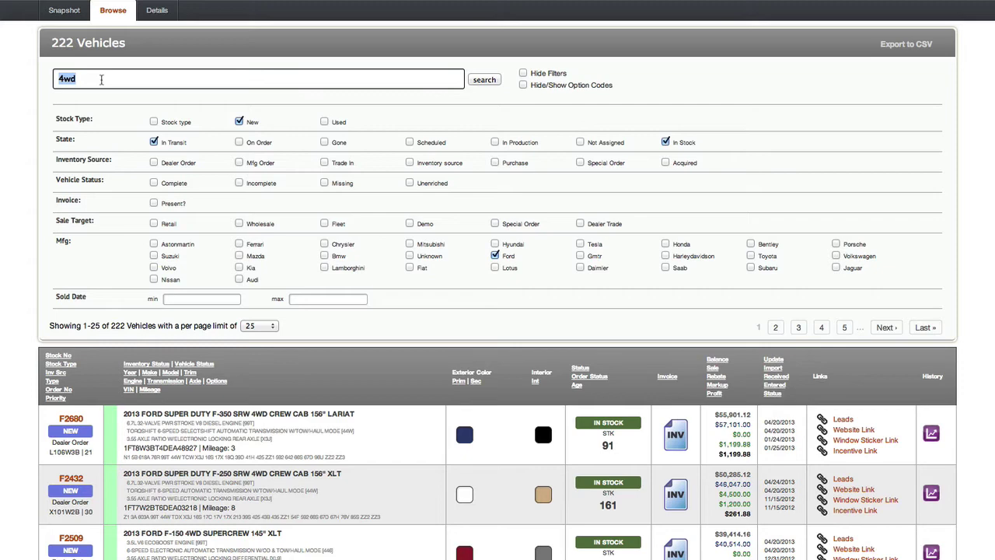
type("F-250")
key("Return")
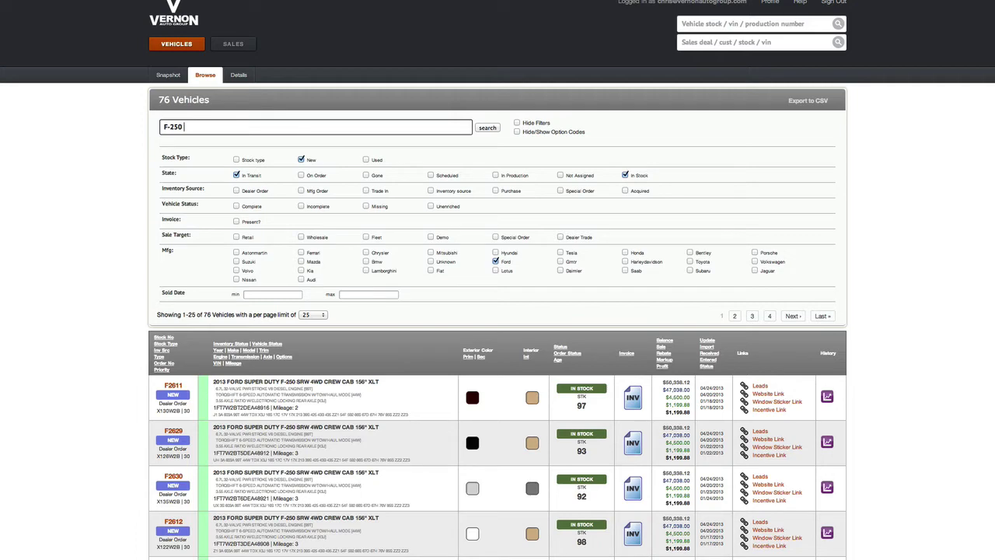
Narrow the search to "F-250 king ranch" and look through the resulting vehicles and their exterior colors
type("king rnac")
key("BackSpace")
key("BackSpace")
key("BackSpace")
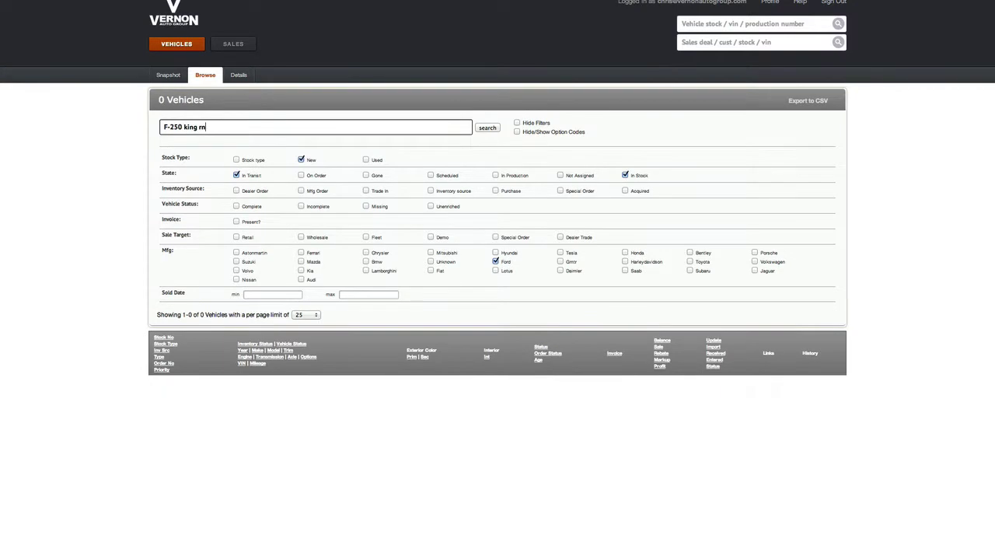
type("anch")
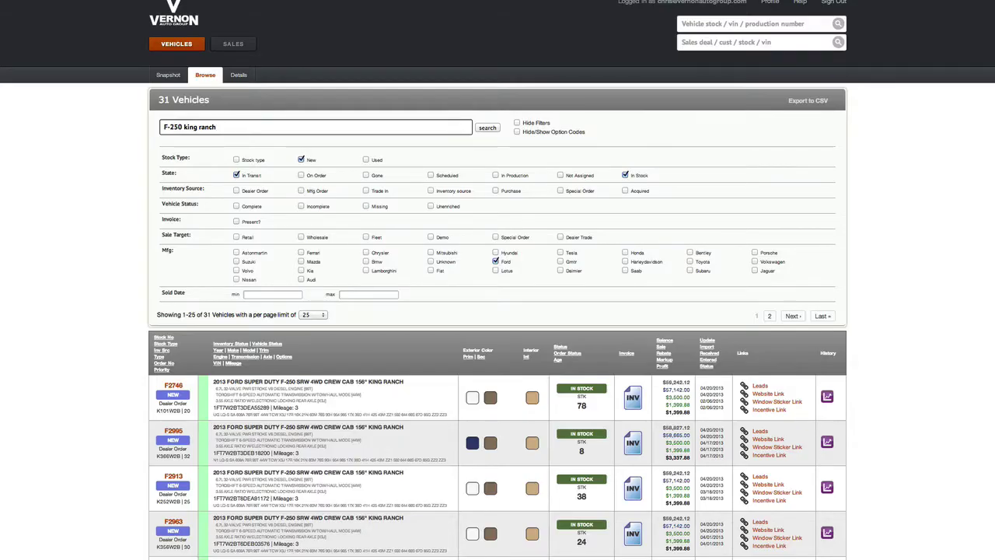
scroll(199, 139, "down", 10)
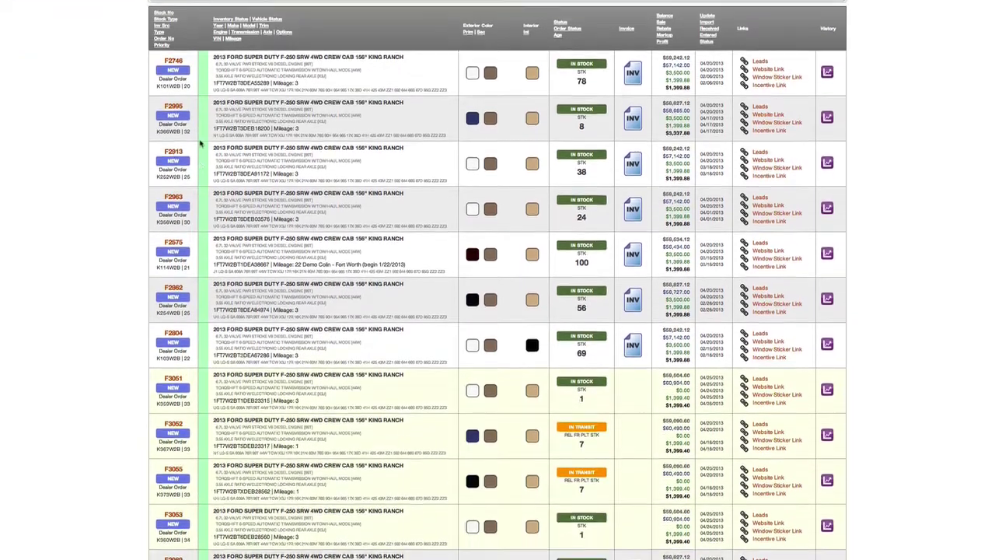
scroll(470, 38, "down", 6)
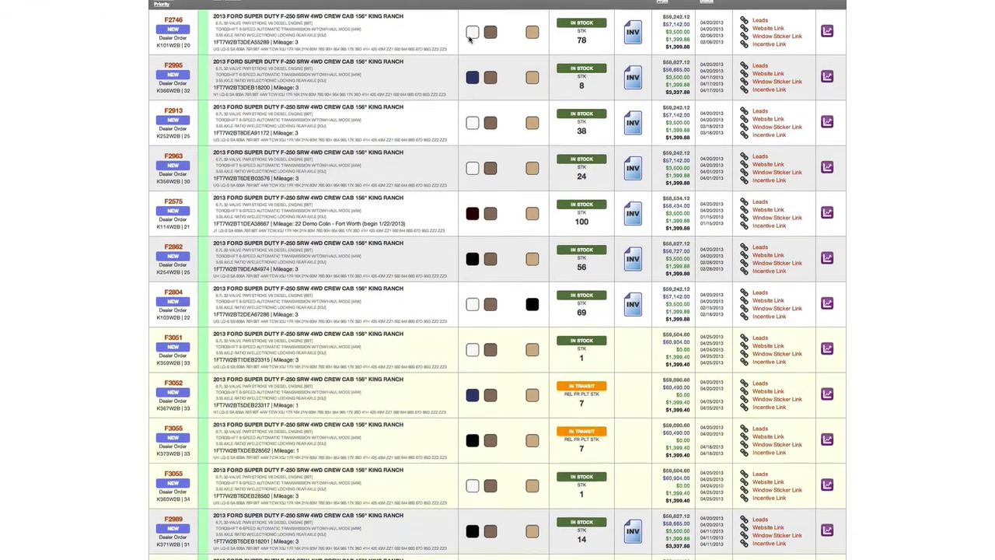
scroll(478, 133, "down", 10)
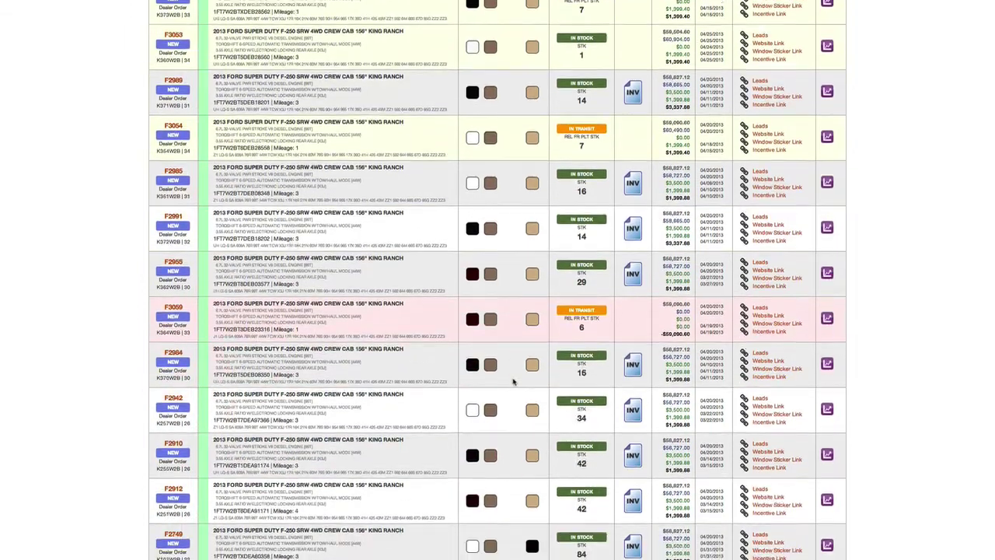
scroll(514, 382, "up", 20)
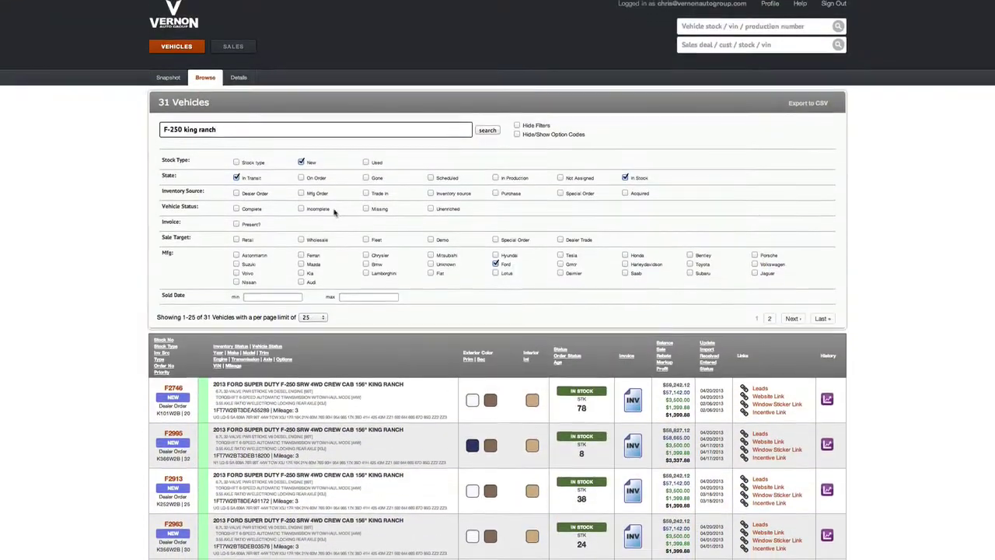
Narrow the search further to "F-250 king ranch black" and run it
type("bl")
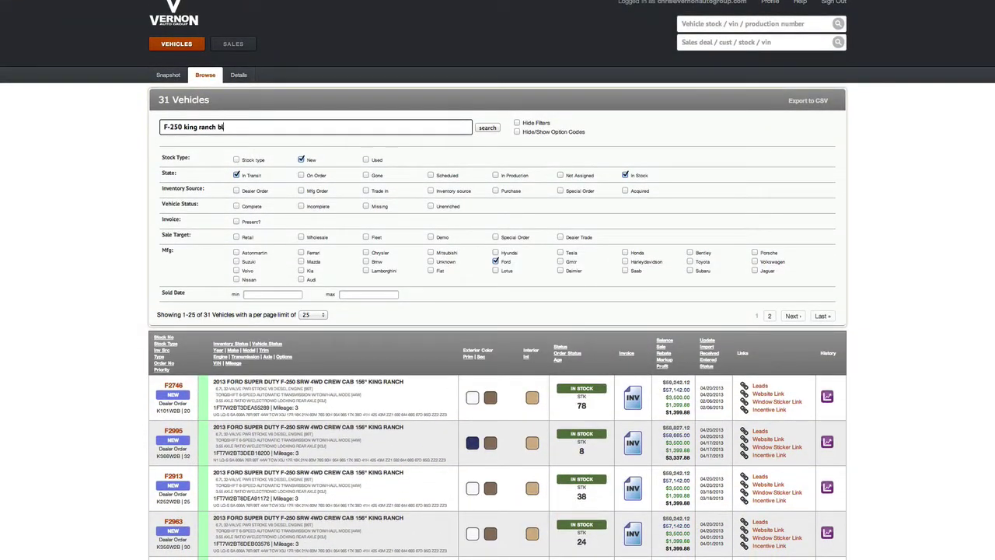
type("ack")
key("Return")
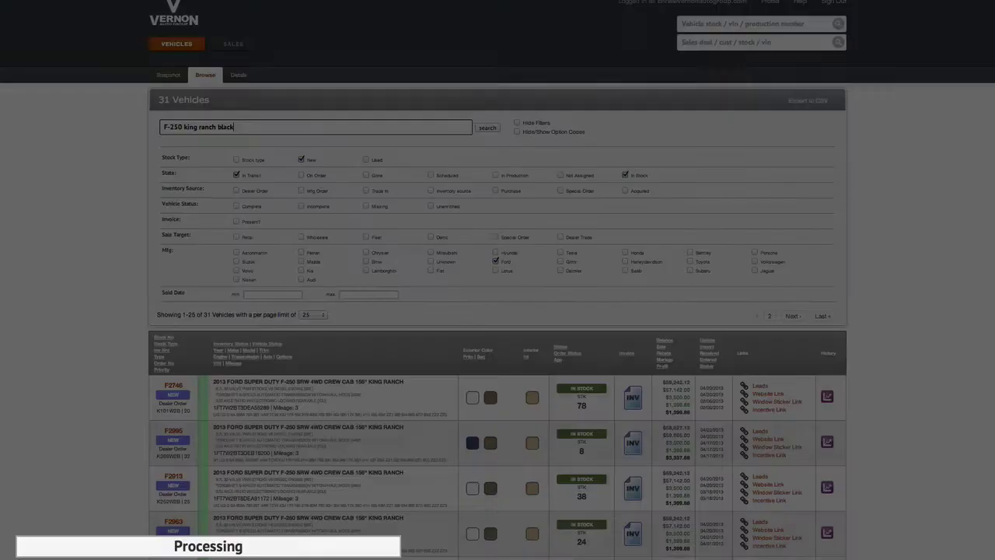
Examine the first vehicle's title, engine, transmission, axle ratio, VIN and option code lines in the results
scroll(443, 296, "down", 3)
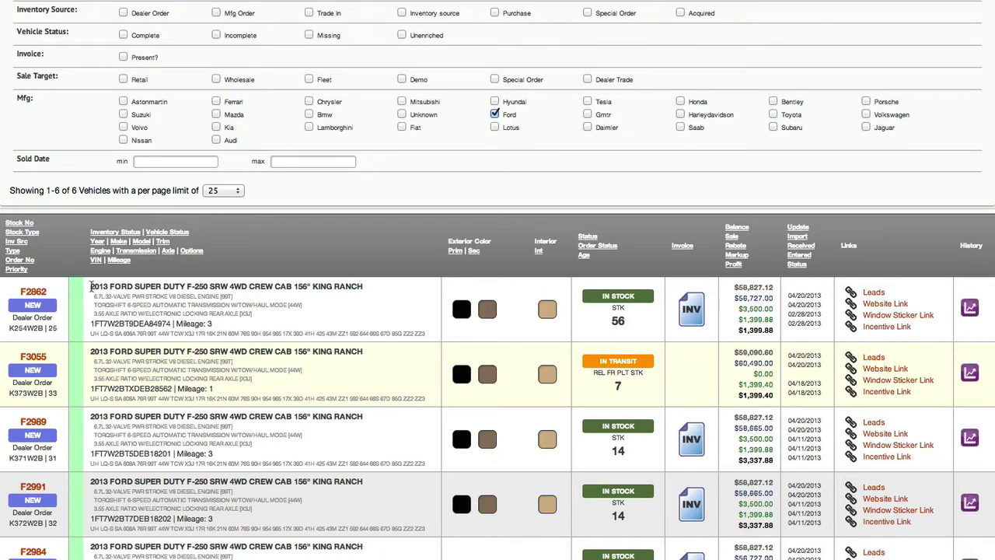
left_click_drag(91, 286, 247, 294)
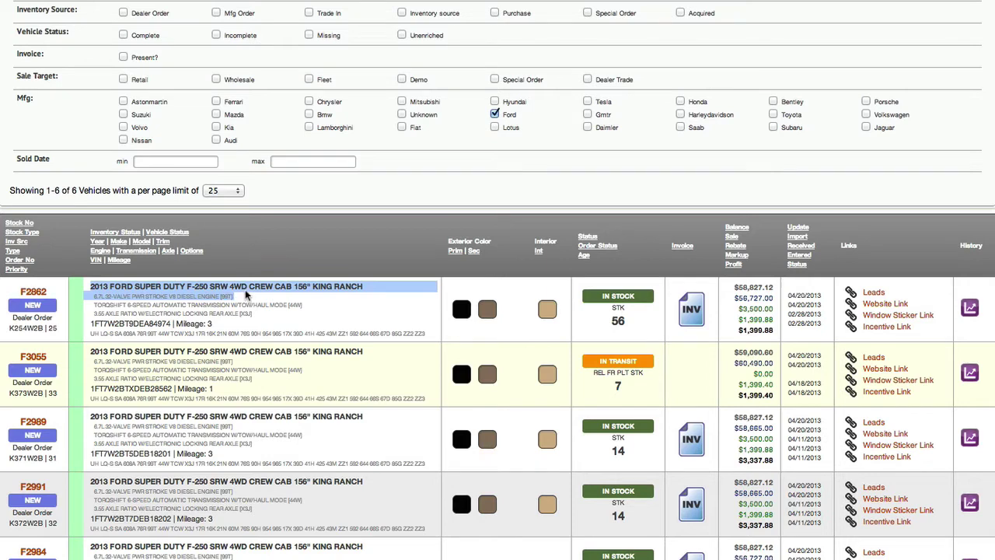
left_click(247, 292)
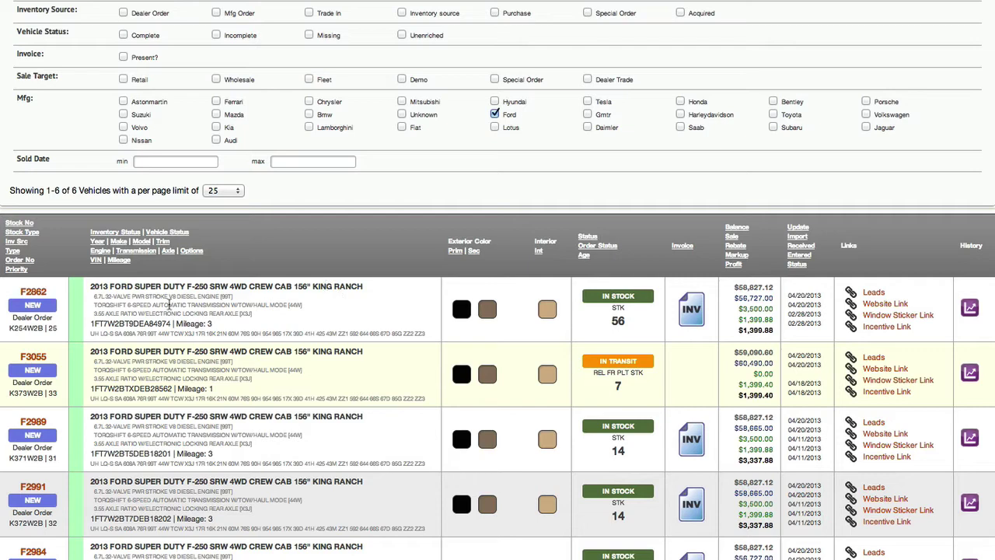
mouse_move(94, 298)
left_mouse_down()
mouse_move(233, 315)
mouse_move(303, 306)
left_mouse_up()
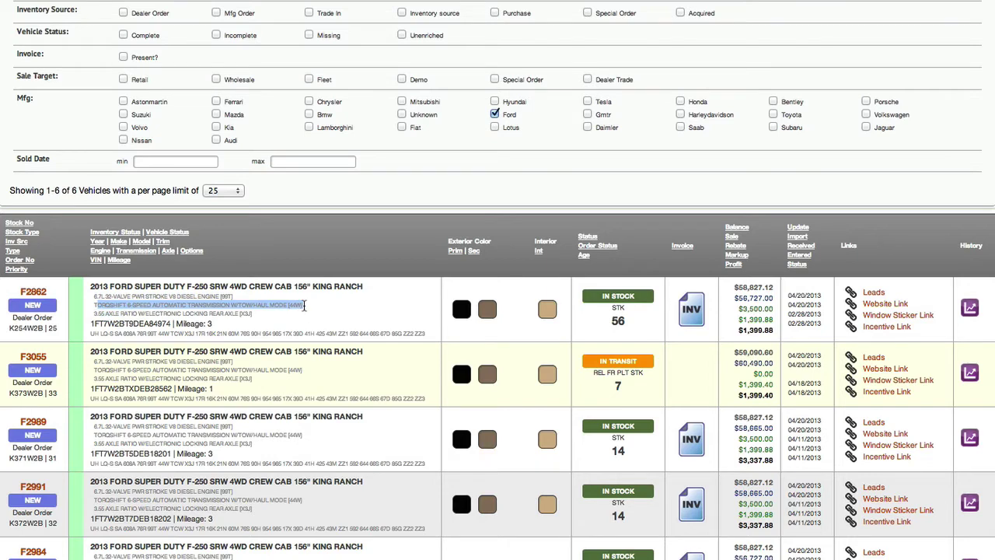
left_click(93, 316)
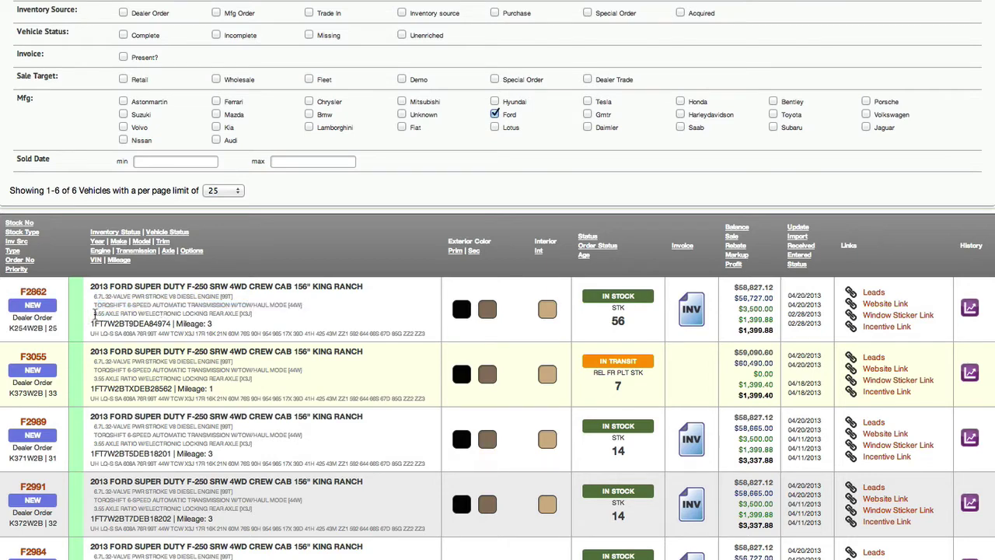
left_click_drag(94, 315, 253, 315)
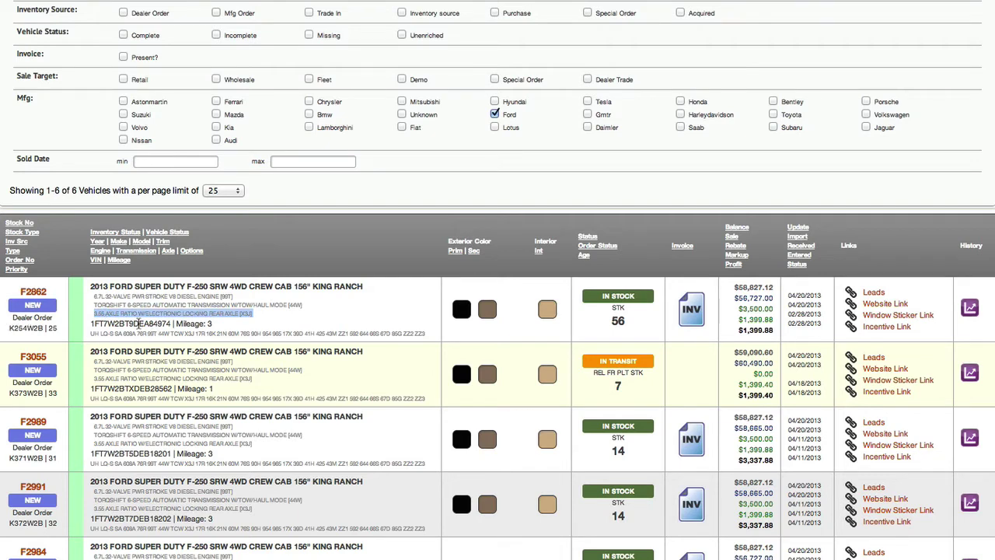
left_click(139, 323)
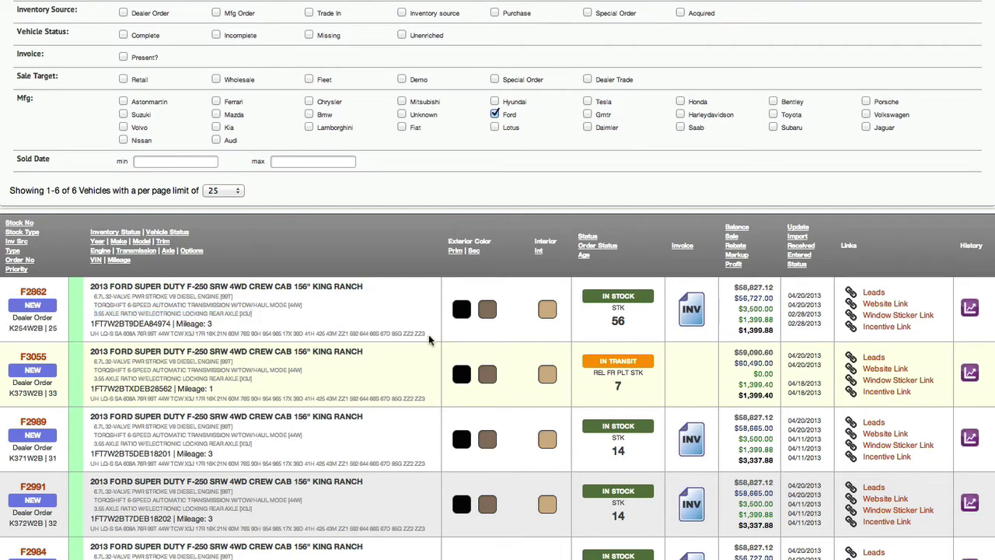
left_click_drag(432, 337, 91, 333)
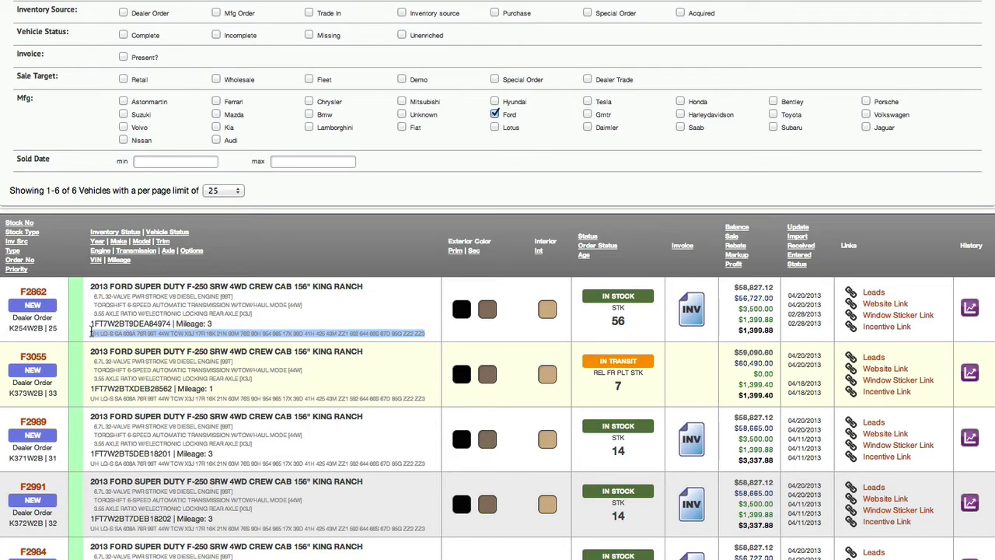
left_click(325, 313)
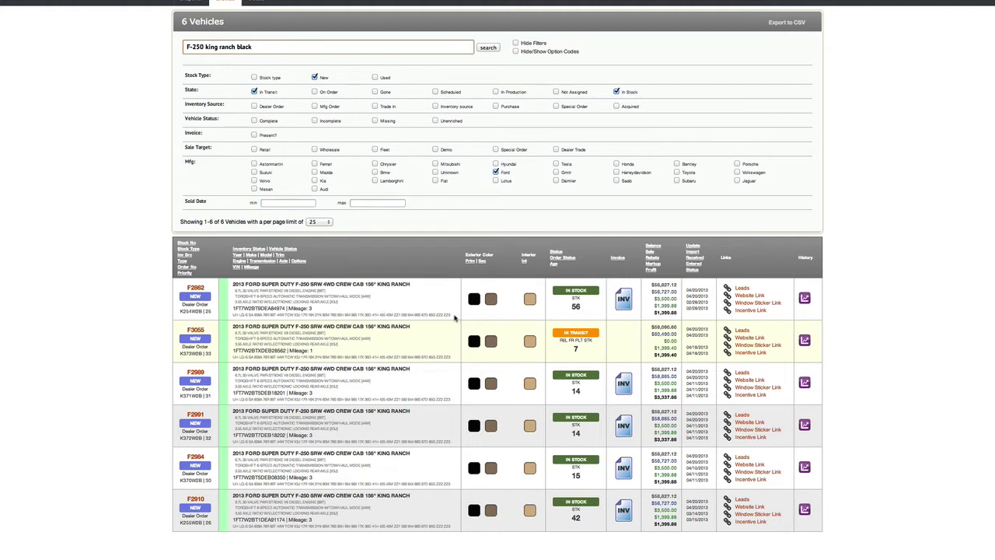
Copy the first vehicle's option codes and append them to the search keyword after "F-250 king ranch black"
left_click_drag(453, 314, 232, 314)
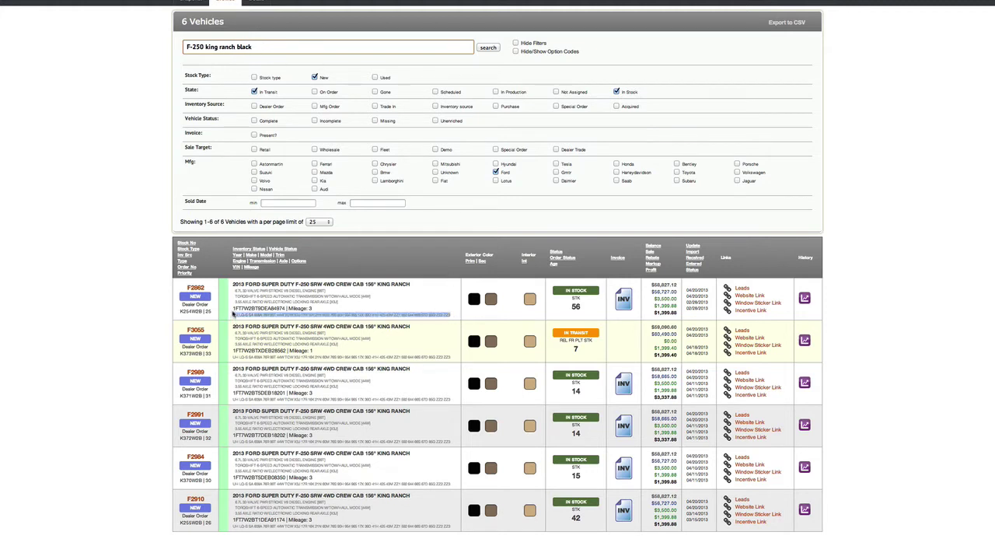
left_click(252, 46)
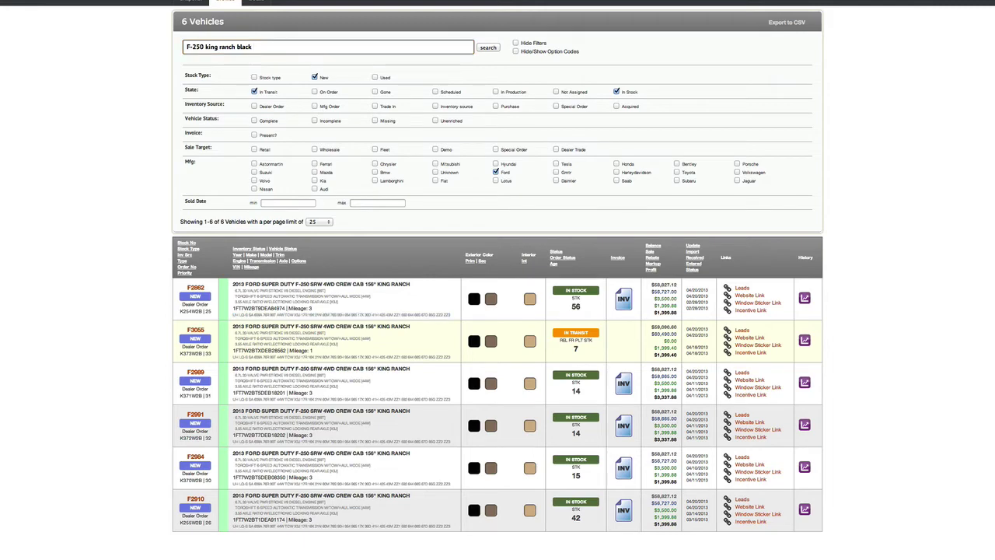
key("ctrl+a")
key("ctrl+v")
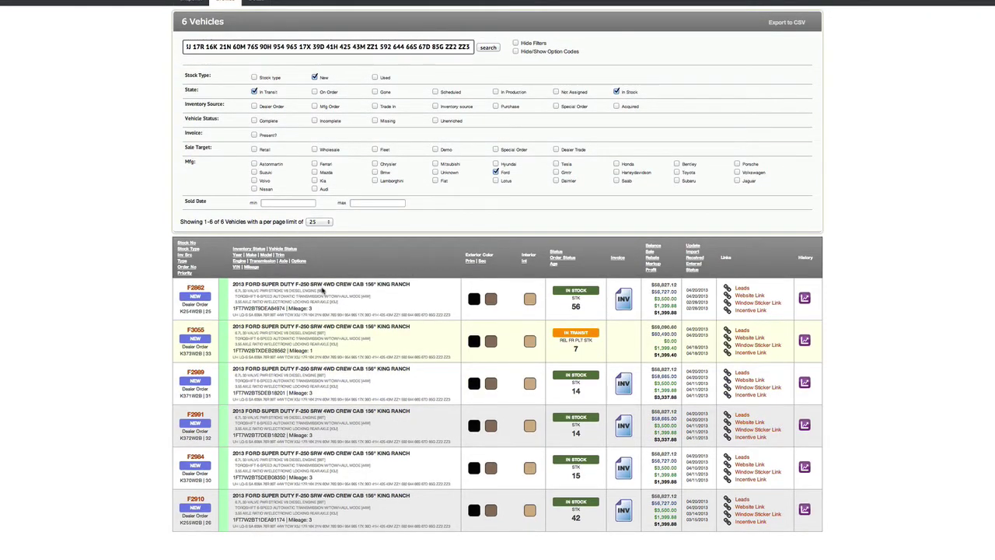
Remove the pasted option codes from the search keyword, leaving "F-250 king ranch black"
scroll(323, 291, "up", 2)
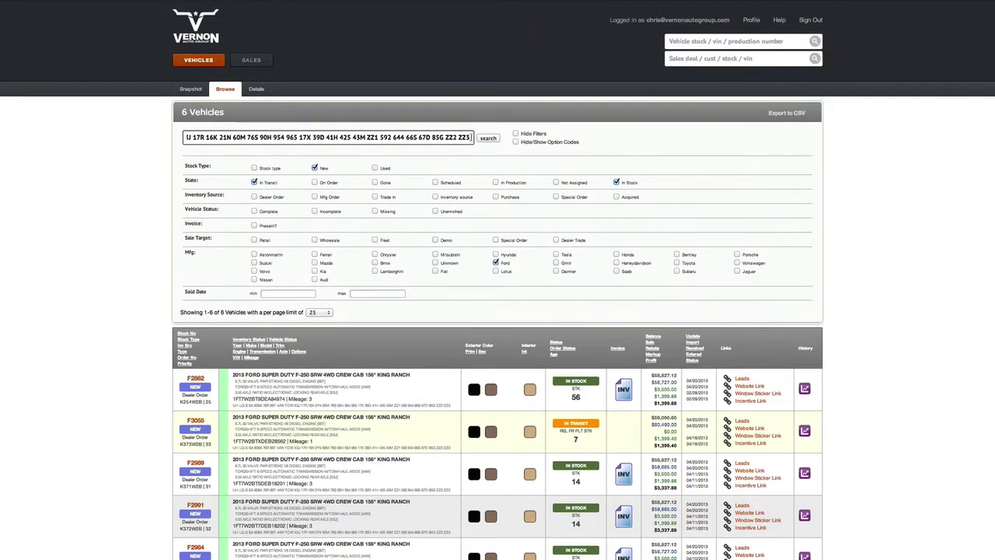
left_click_drag(471, 138, 256, 138)
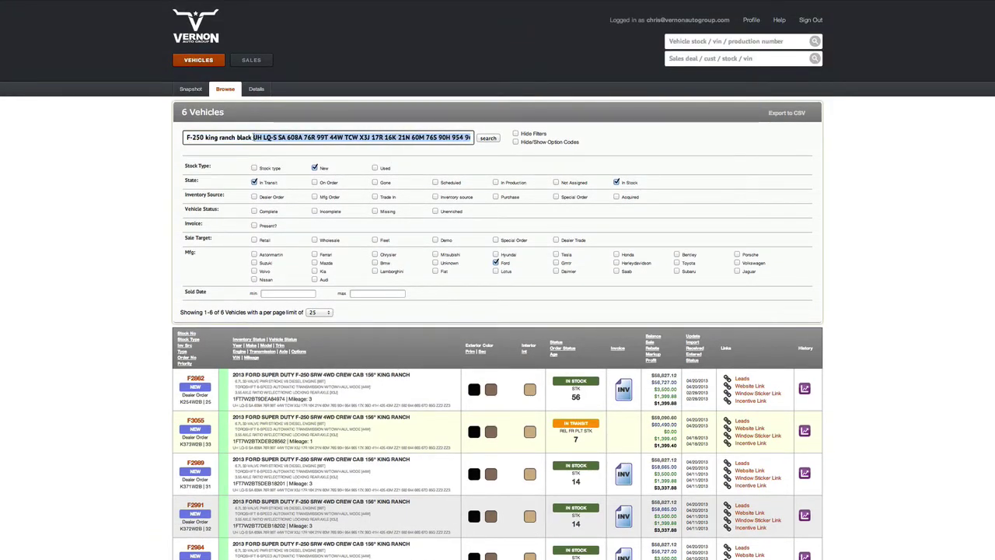
key("BackSpace")
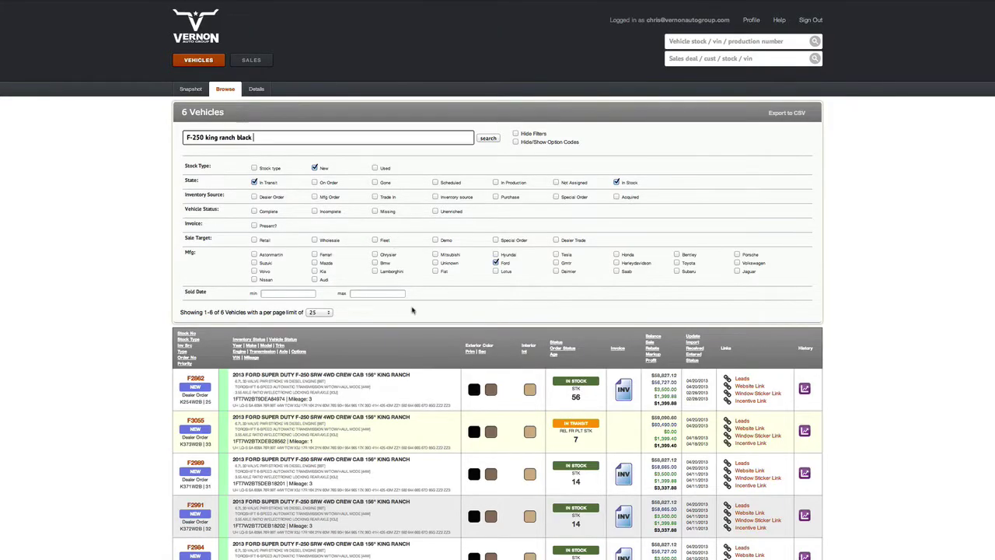
Check the first vehicle's primary exterior color, view its invoice document, and return to the vehicle list
scroll(412, 309, "down", 2)
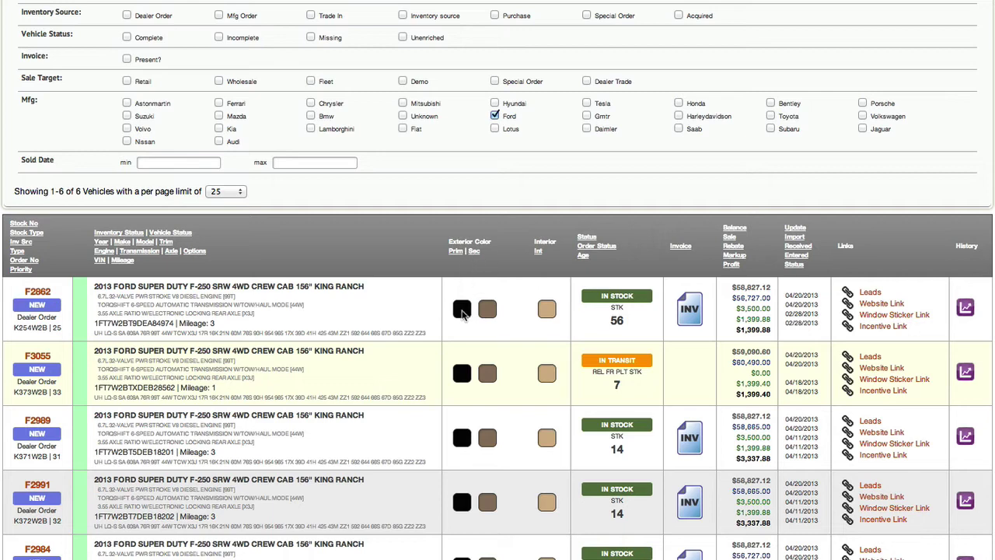
mouse_move(462, 312)
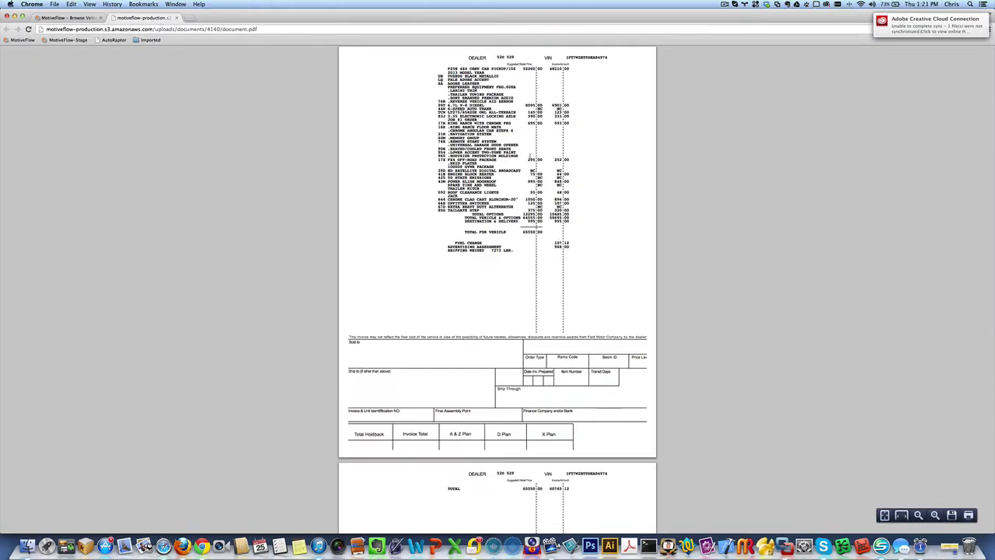
left_click(81, 18)
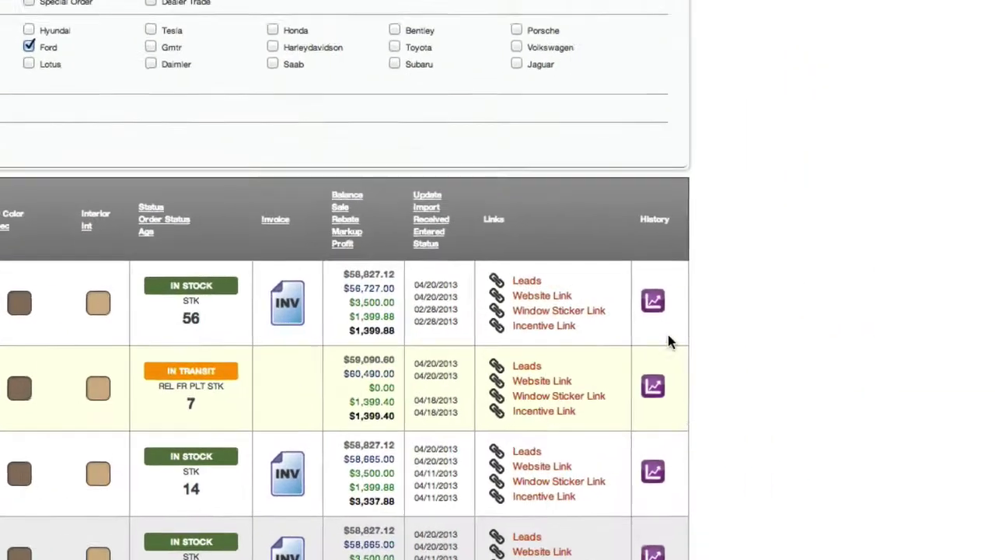
Clear the search keyword and list all vehicles that match the remaining filters
left_click(598, 302)
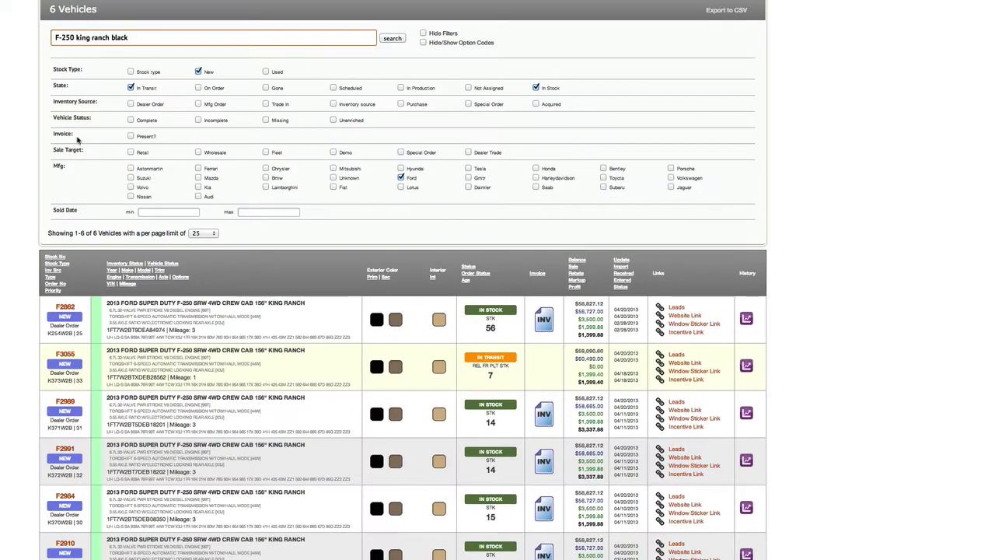
left_click(152, 36)
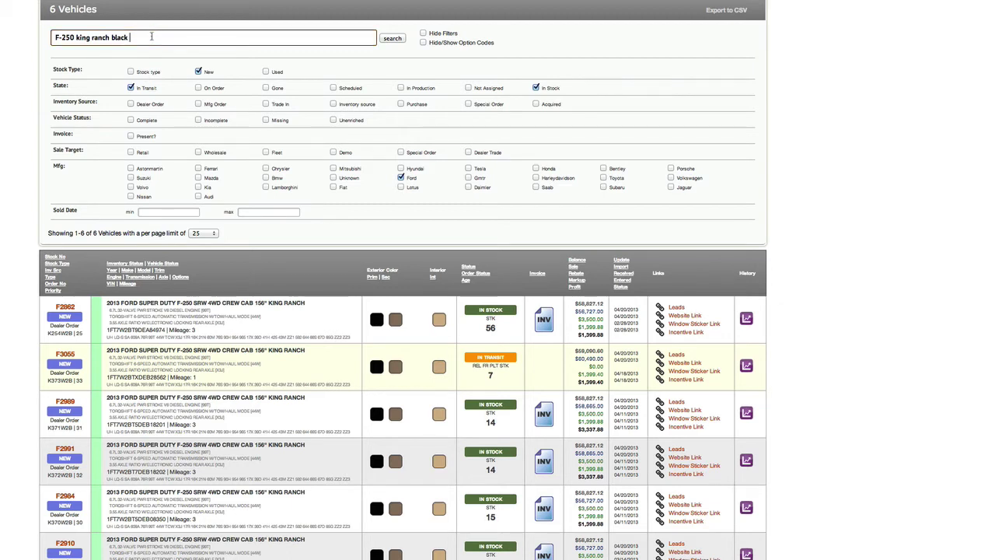
left_click_drag(152, 36, 54, 37)
key("BackSpace")
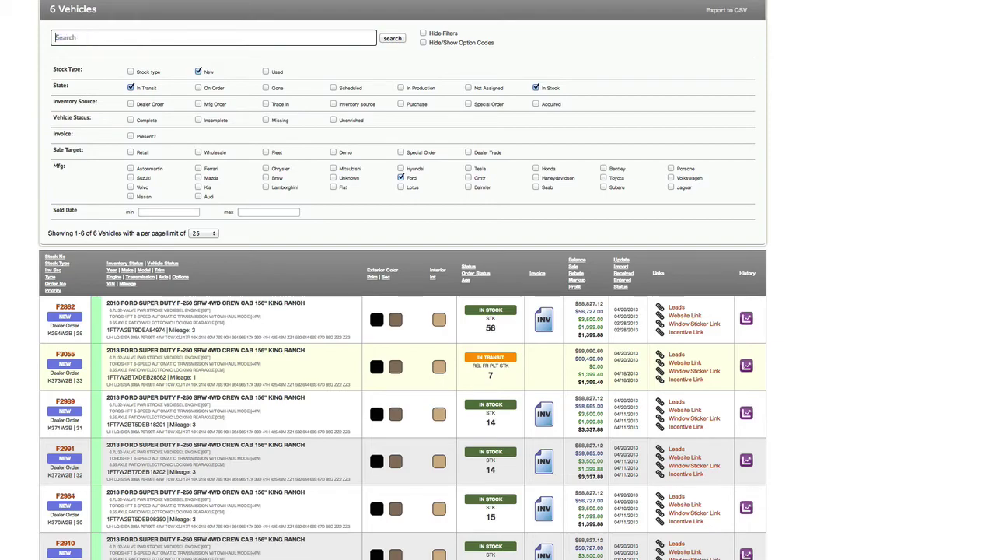
key("Return")
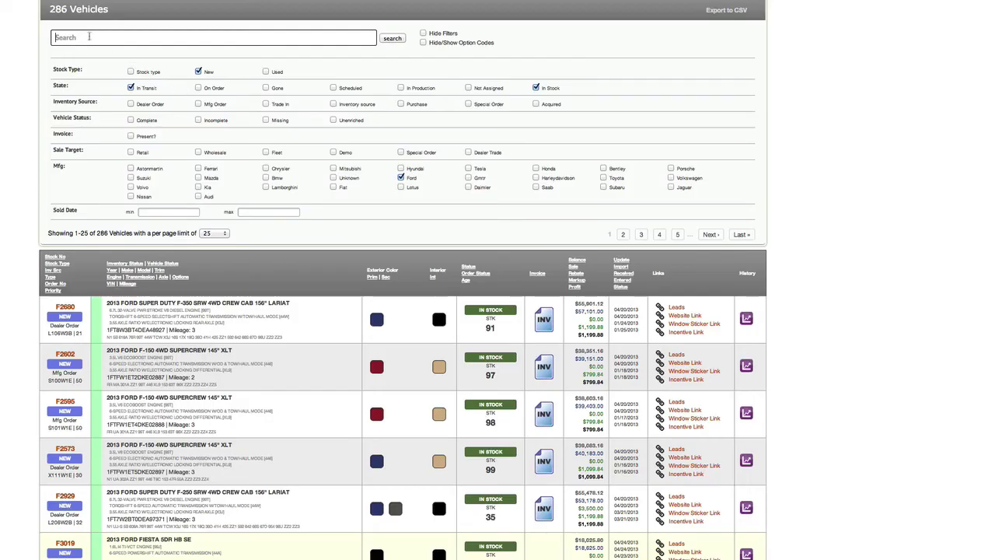
Search the inventory for "F-150", look through the list, and refine the keyword to "F-150 XLT"
type("F-150")
key("Return")
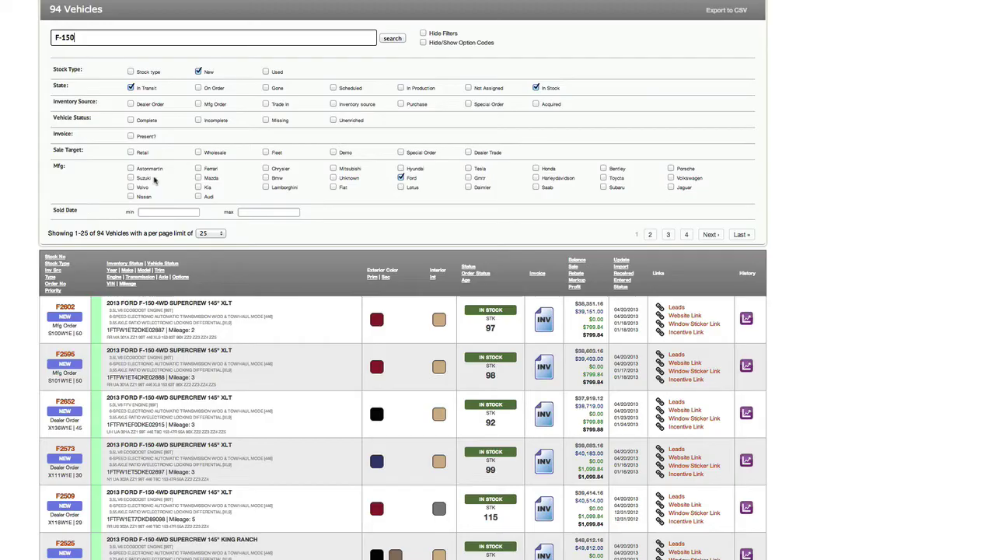
scroll(181, 265, "down", 15)
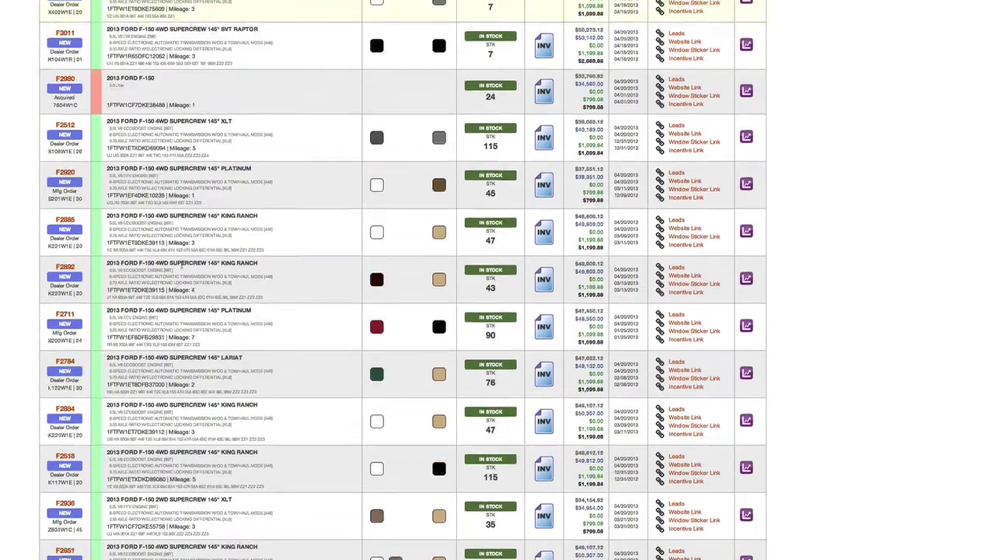
scroll(182, 267, "up", 20)
scroll(182, 267, "down", 2)
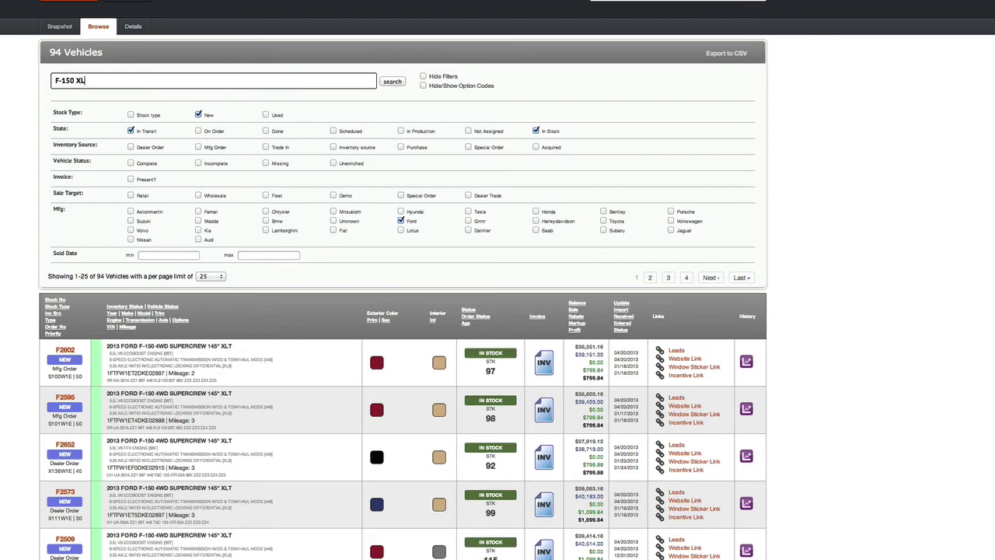
key("Return")
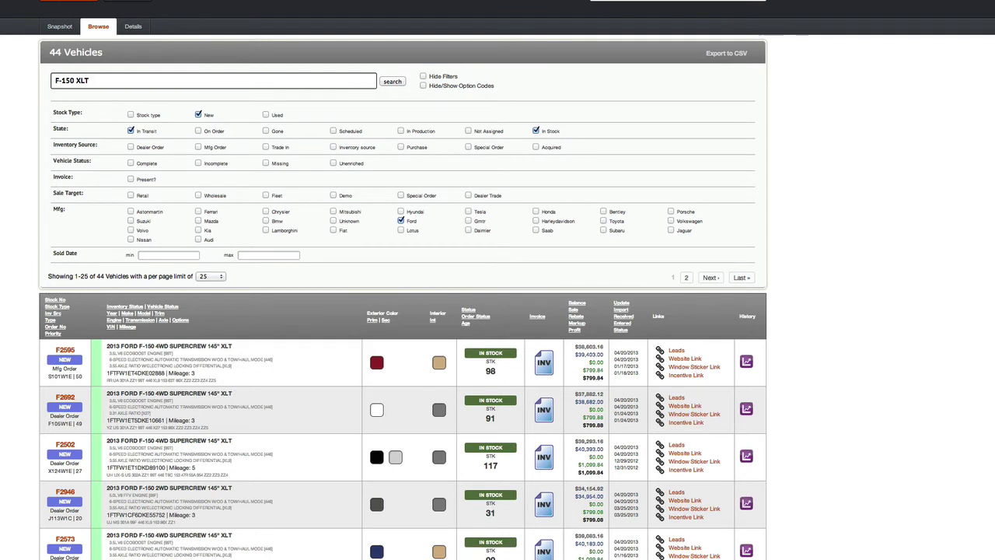
Add the model year 2013 to the keyword and search for "F-150 XLT 2013"
type("201")
type("3")
key("Return")
Replace the model year in the keyword with 2012 and search for "F-150 XLT 2012"
key("BackSpace")
key("BackSpace")
key("BackSpace")
key("BackSpace")
type("2012")
key("Return")
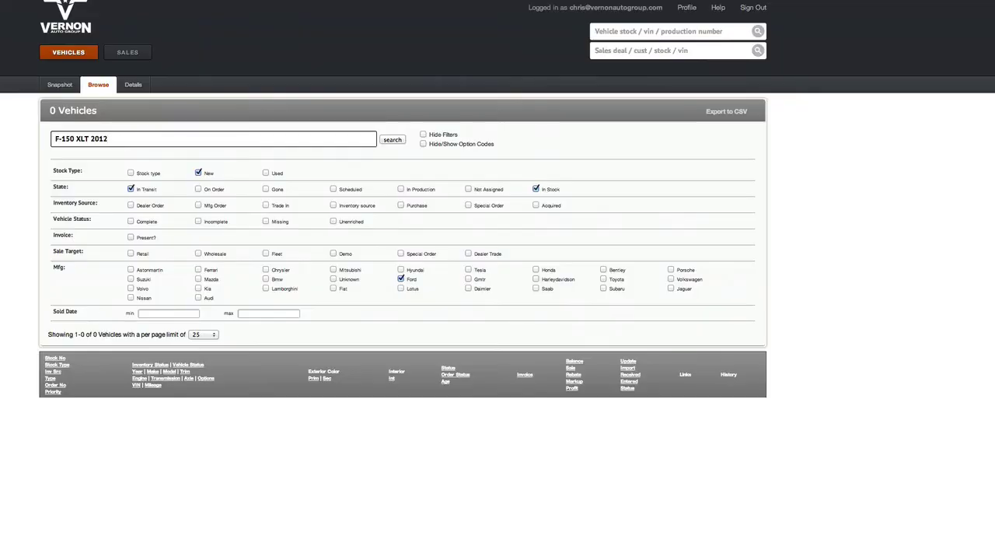
Remove the model year from the keyword and search for "F-150 XLT" again
key("BackSpace")
key("BackSpace")
key("BackSpace")
key("BackSpace")
key("Return")
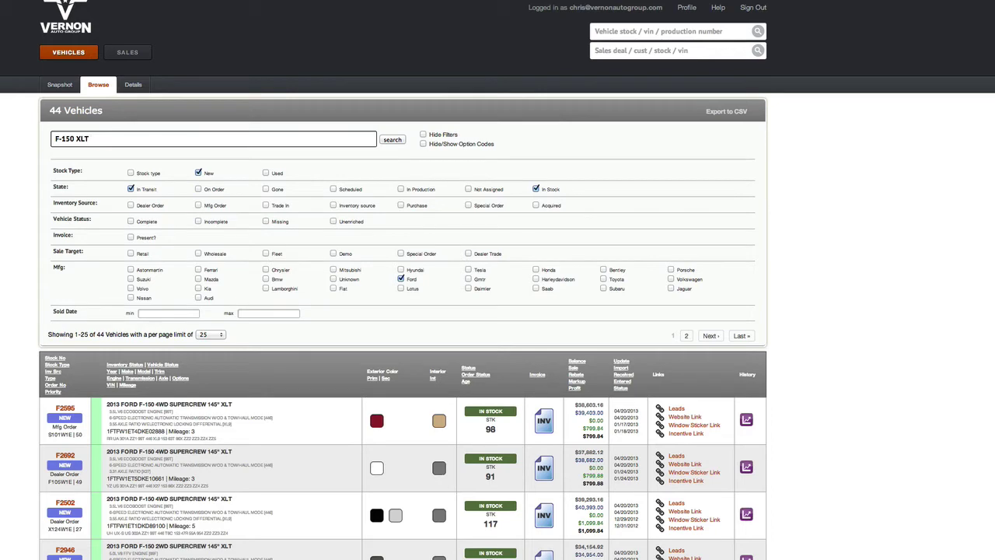
Look through the F-150 XLT results and sort them by trim
scroll(178, 281, "down", 8)
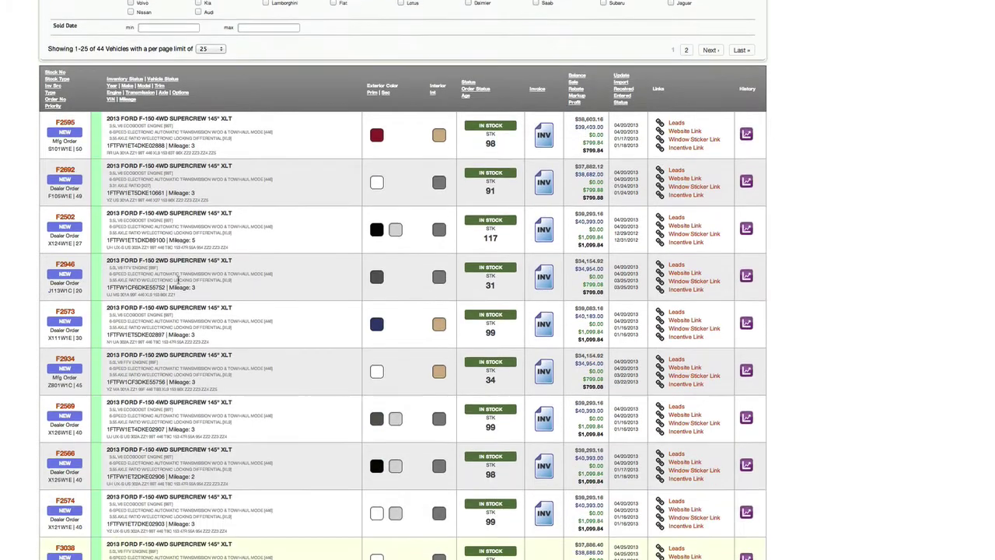
scroll(178, 277, "down", 14)
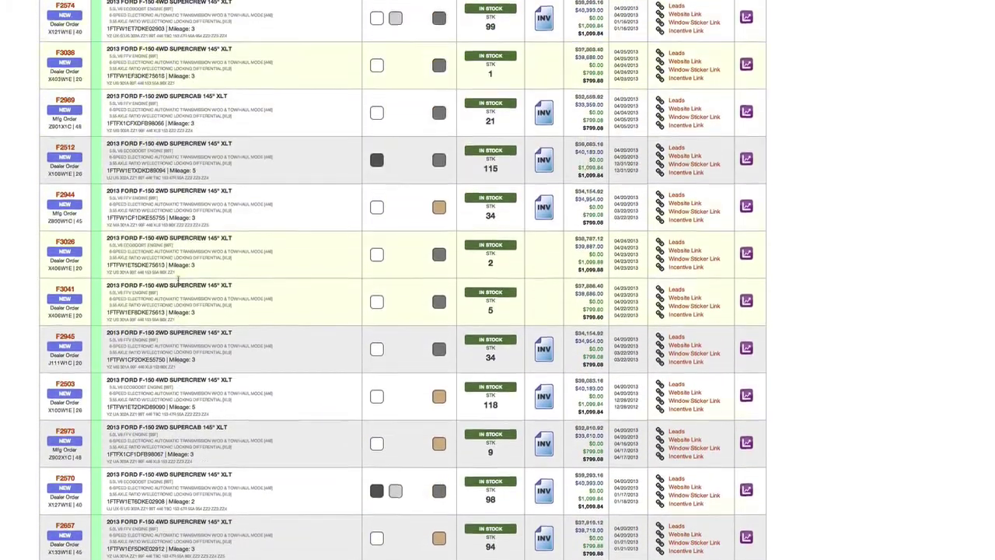
scroll(178, 281, "up", 20)
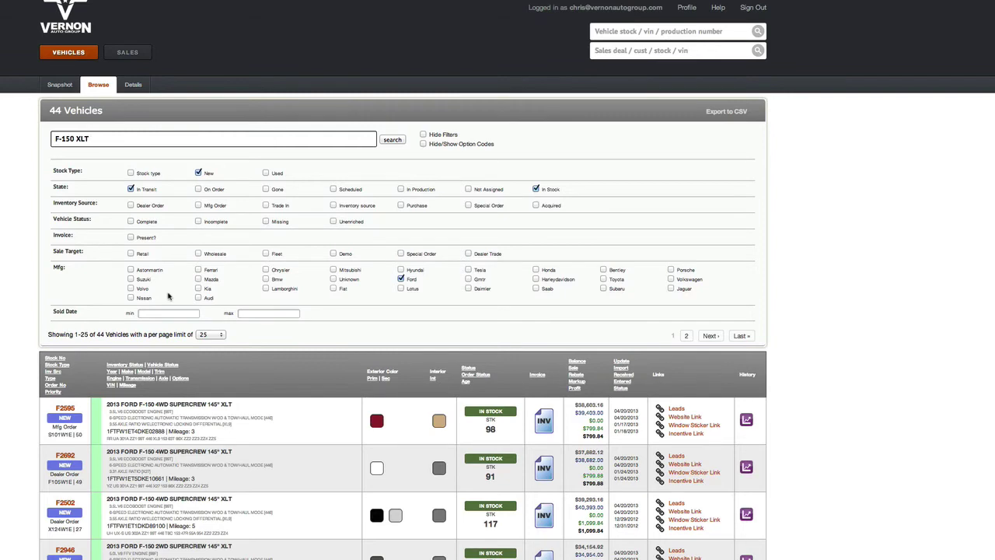
scroll(168, 296, "down", 2)
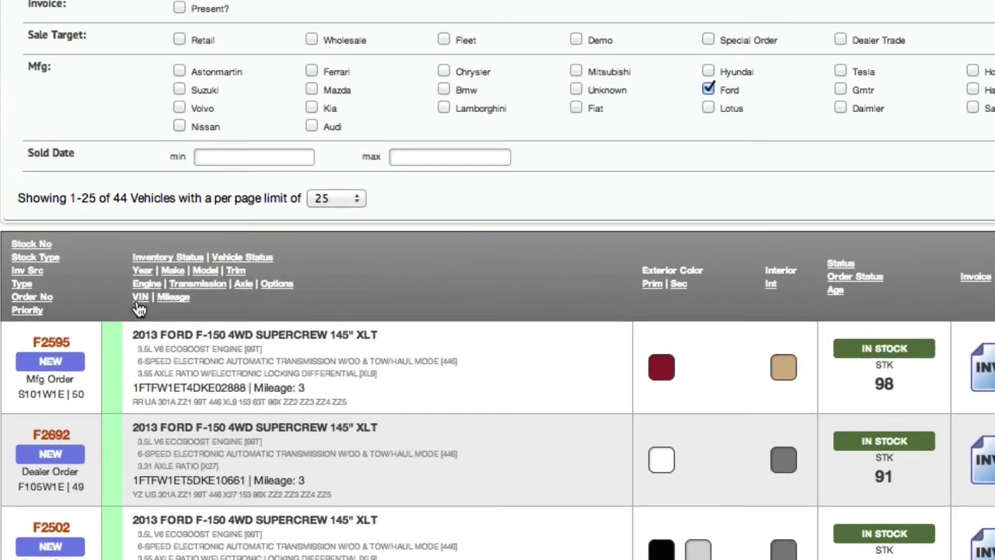
left_click(242, 283)
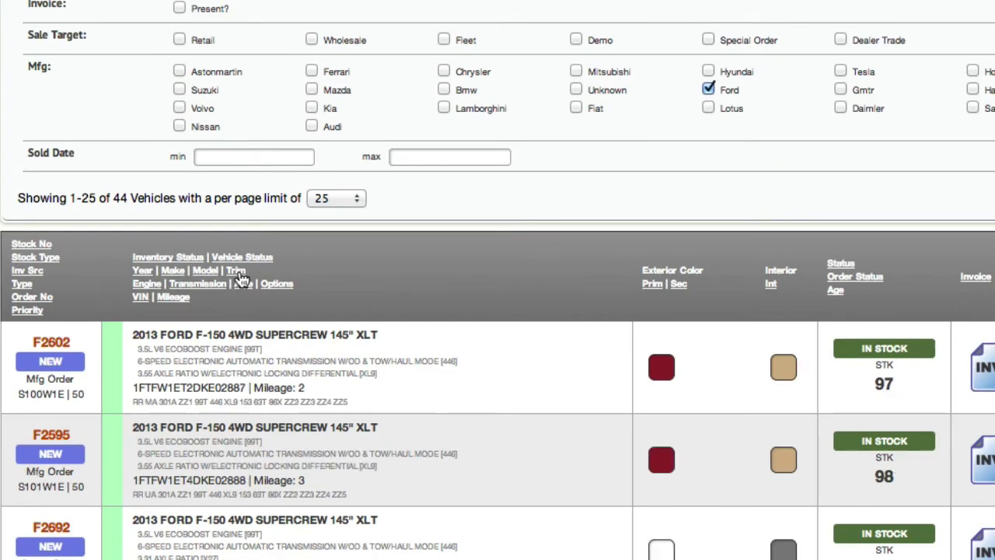
scroll(333, 340, "down", 15)
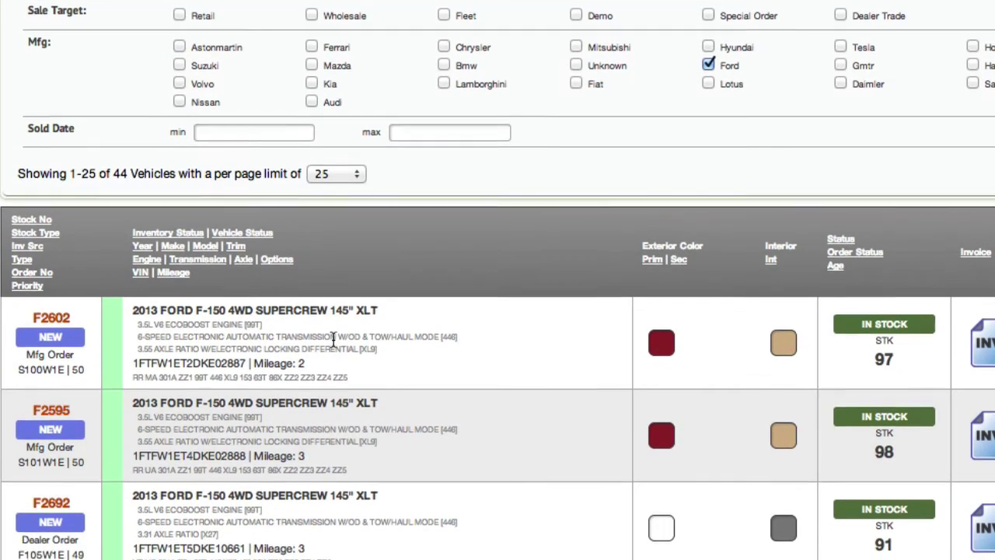
scroll(333, 346, "up", 15)
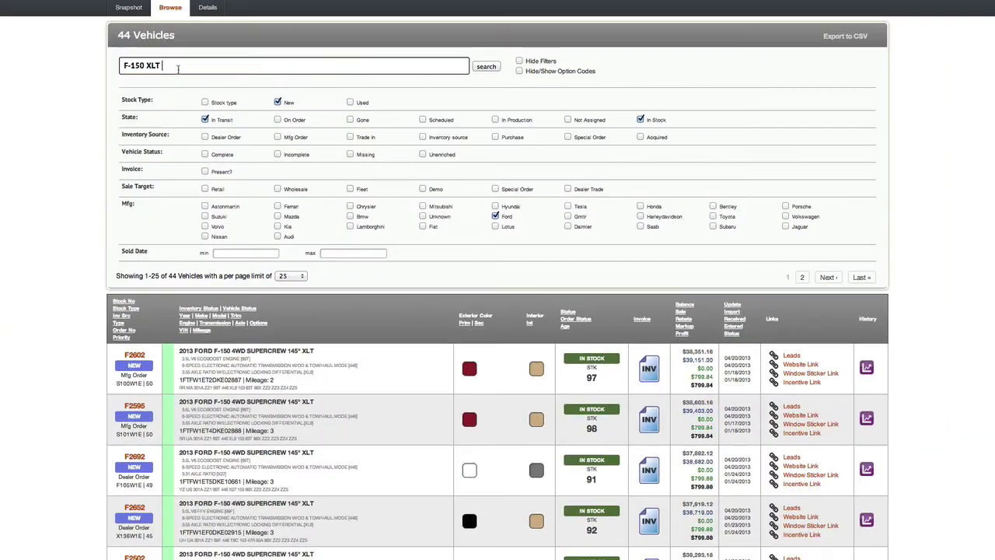
Remove "XLT" from the keyword and search for "F-150" only
left_click_drag(171, 67, 146, 65)
key("BackSpace")
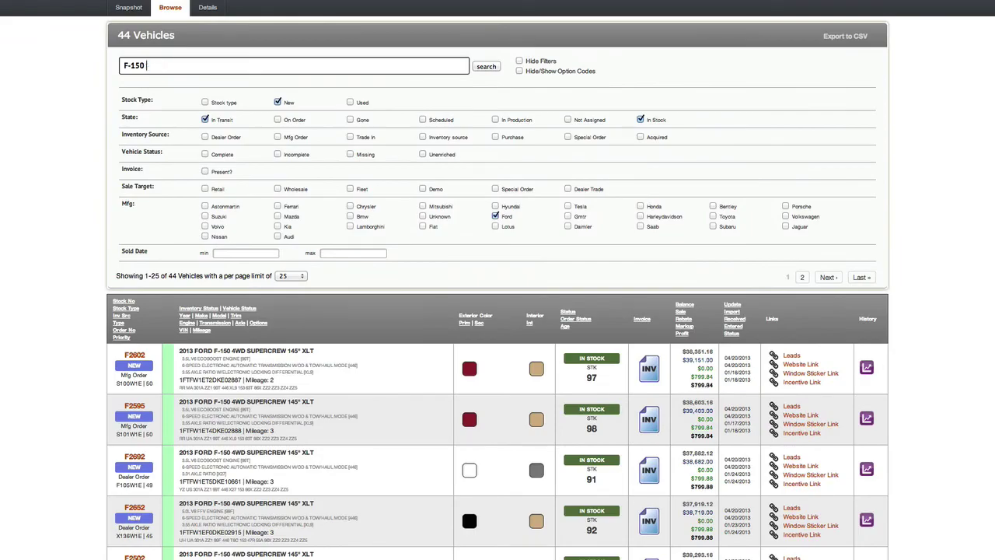
key("Return")
Sort the F-150 results by trim and look through how the trims are grouped
left_click(236, 322)
scroll(236, 322, "down", 8)
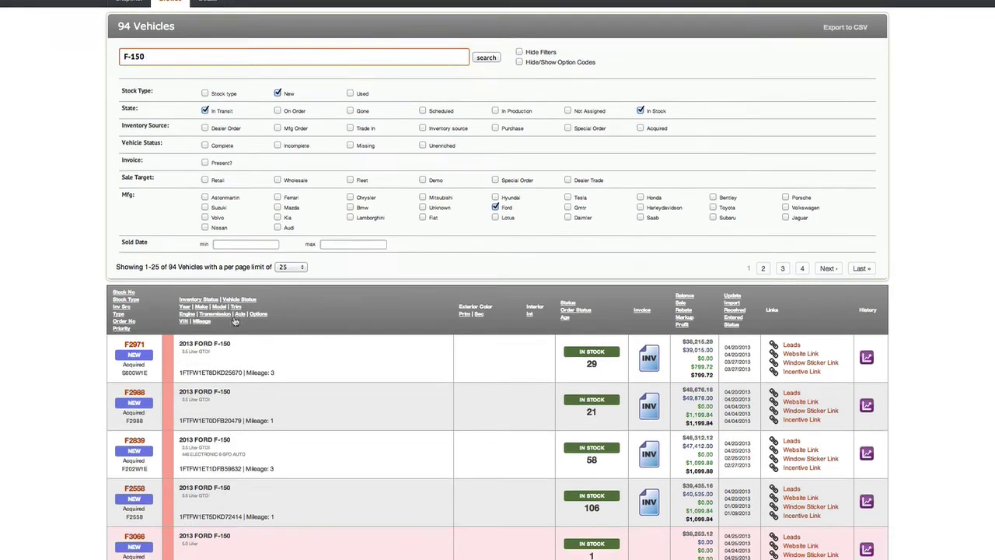
scroll(223, 151, "down", 3)
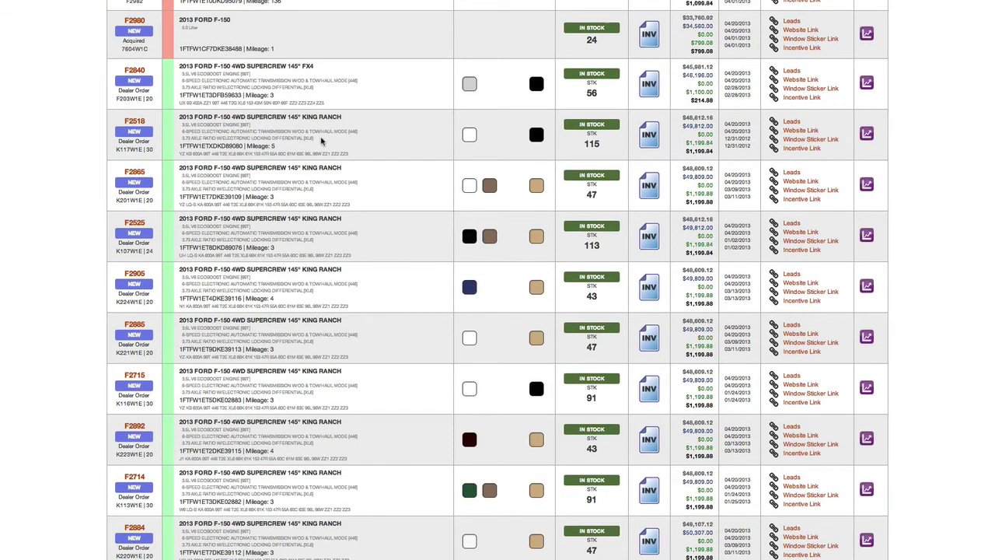
scroll(306, 303, "down", 2)
scroll(307, 305, "down", 5)
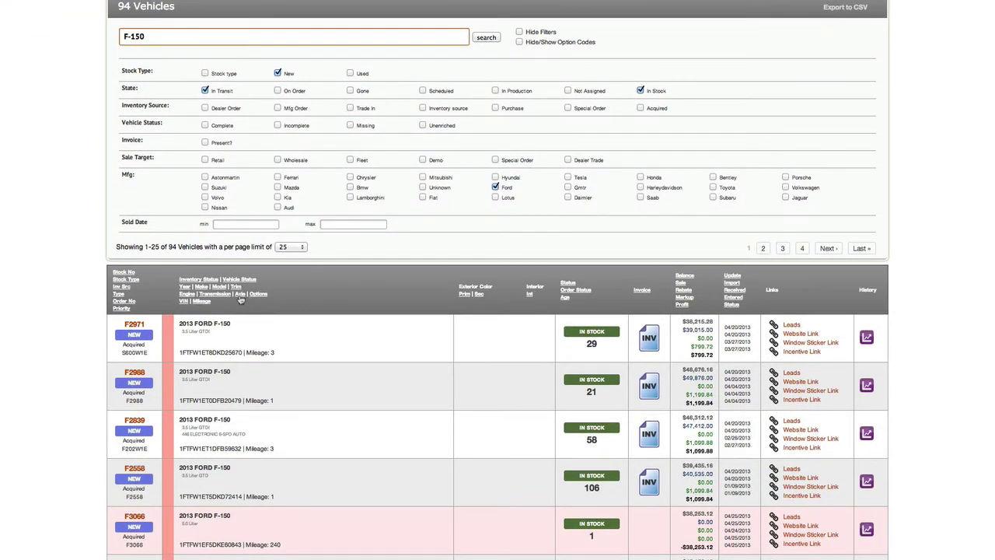
Sort the F-150 results by axle and narrow the search keyword to "F-150 XLT"
left_click(240, 296)
left_click(179, 36)
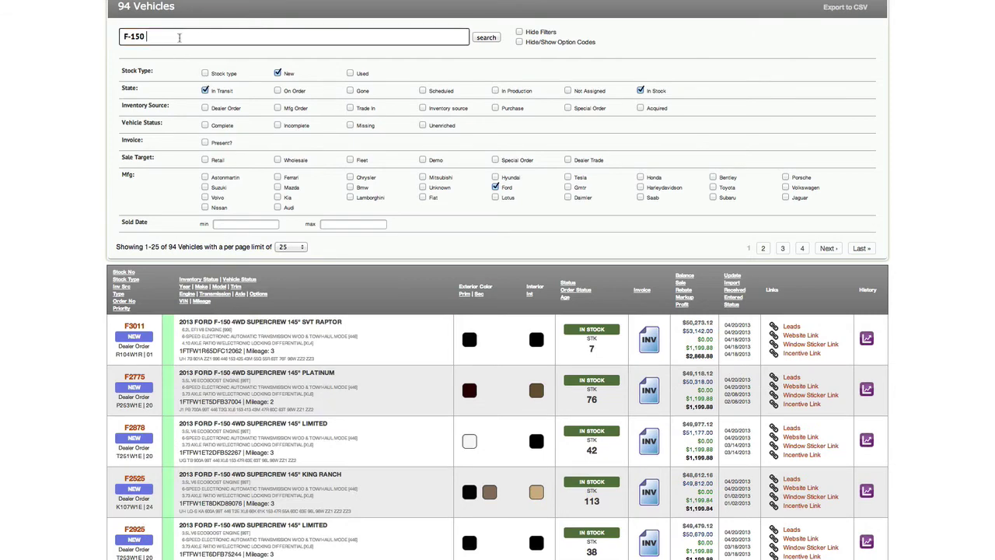
type("XLT")
key("Return")
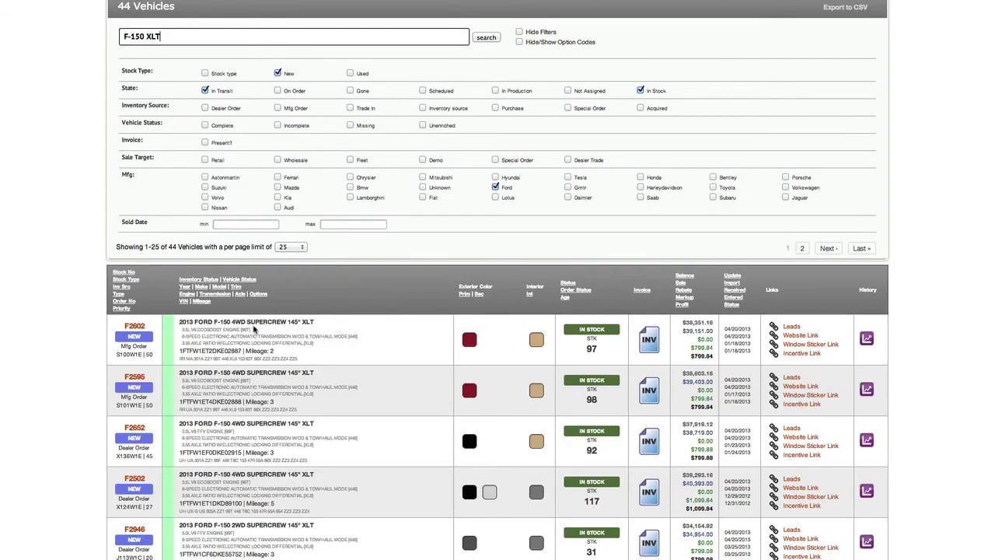
Reverse the axle sort order of the F-150 XLT results and examine the axle ratios down the list
left_click(239, 296)
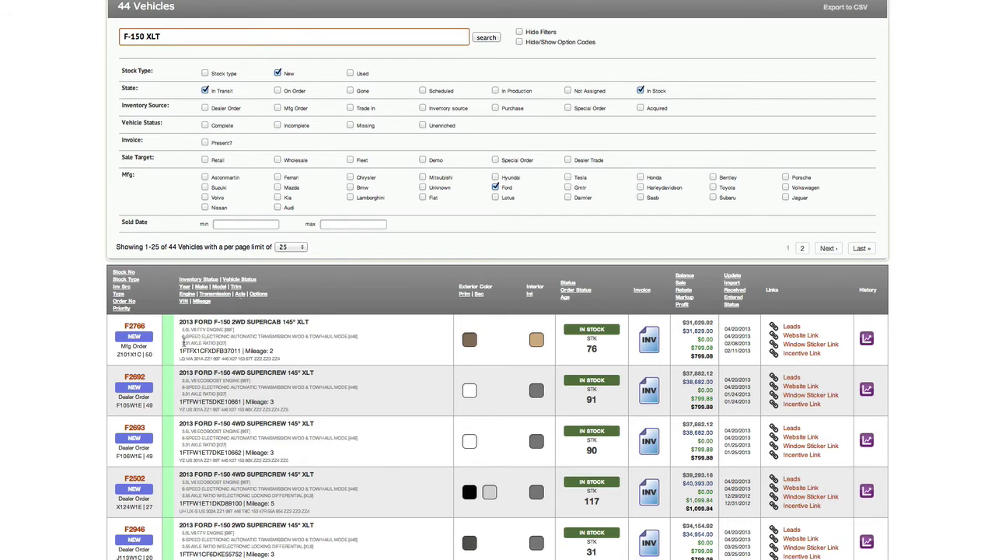
scroll(187, 346, "down", 5)
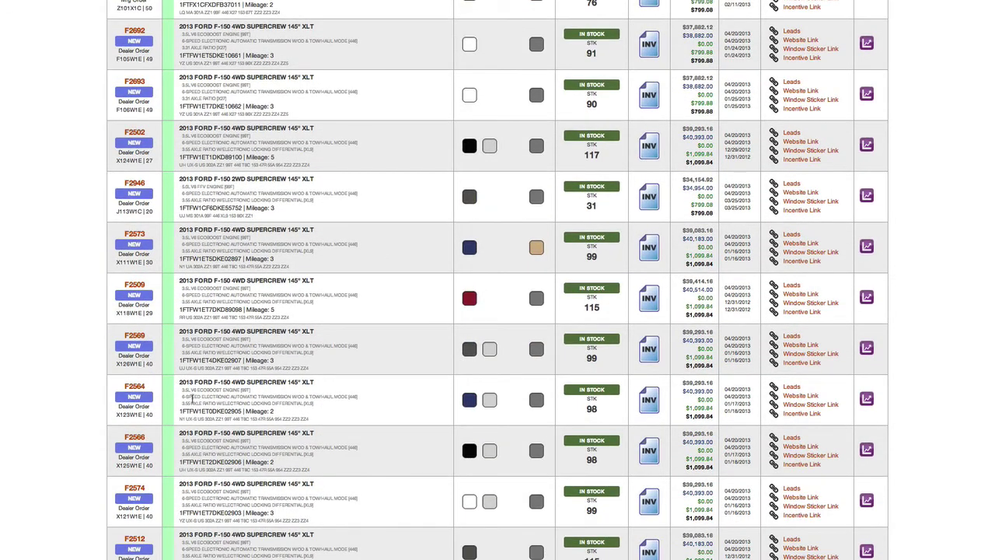
scroll(185, 400, "down", 3)
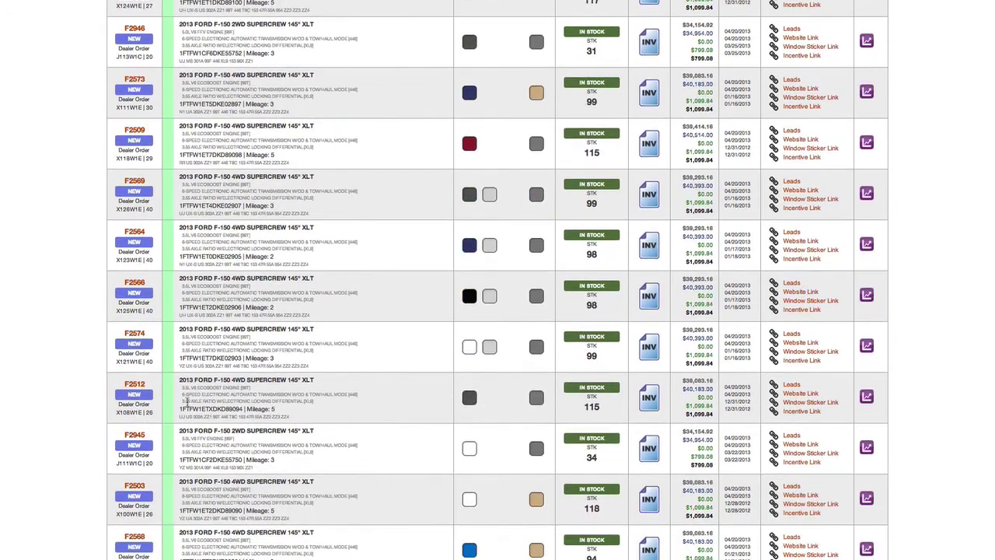
scroll(187, 401, "down", 3)
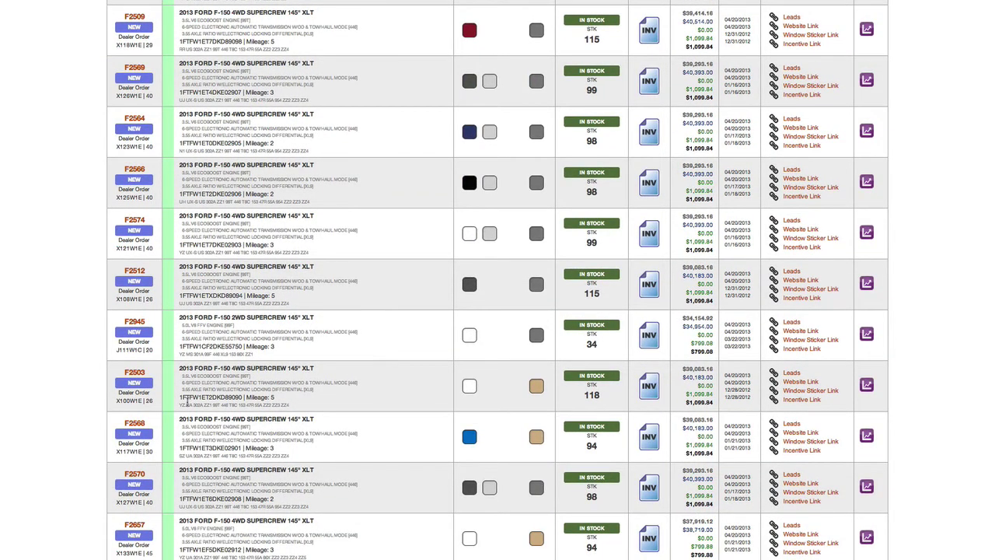
scroll(186, 402, "up", 15)
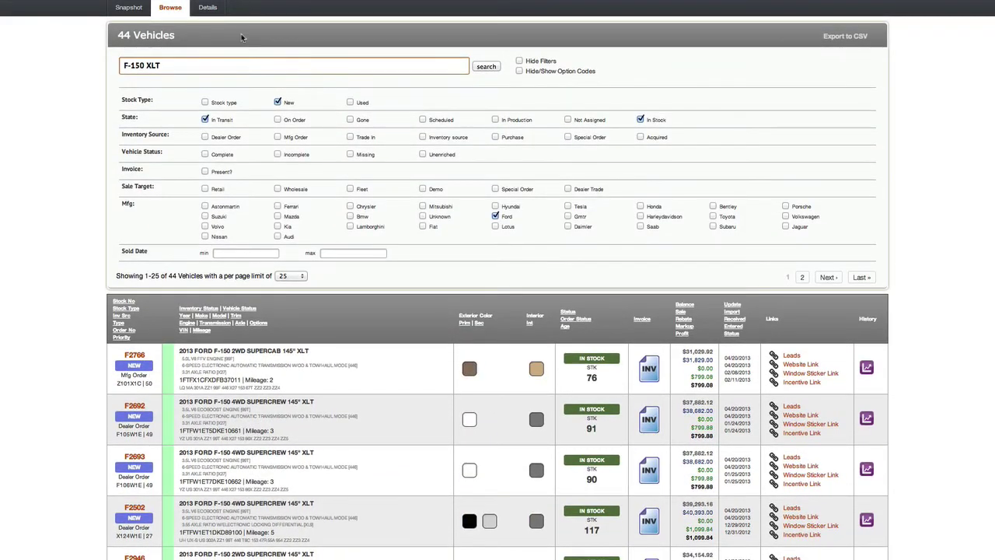
Sort the F-150 XLT results by engine and examine how the engines are grouped down the list
left_click(189, 328)
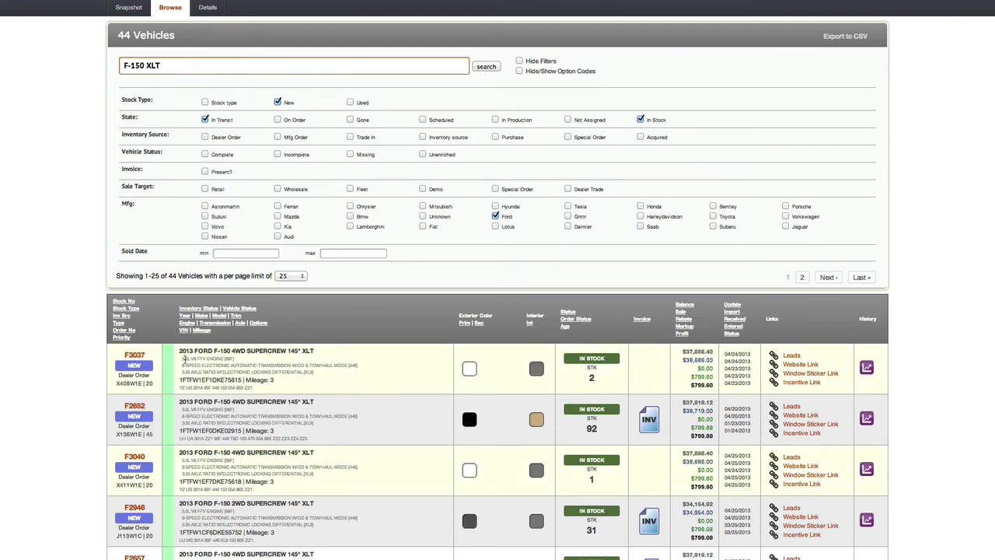
scroll(186, 362, "down", 6)
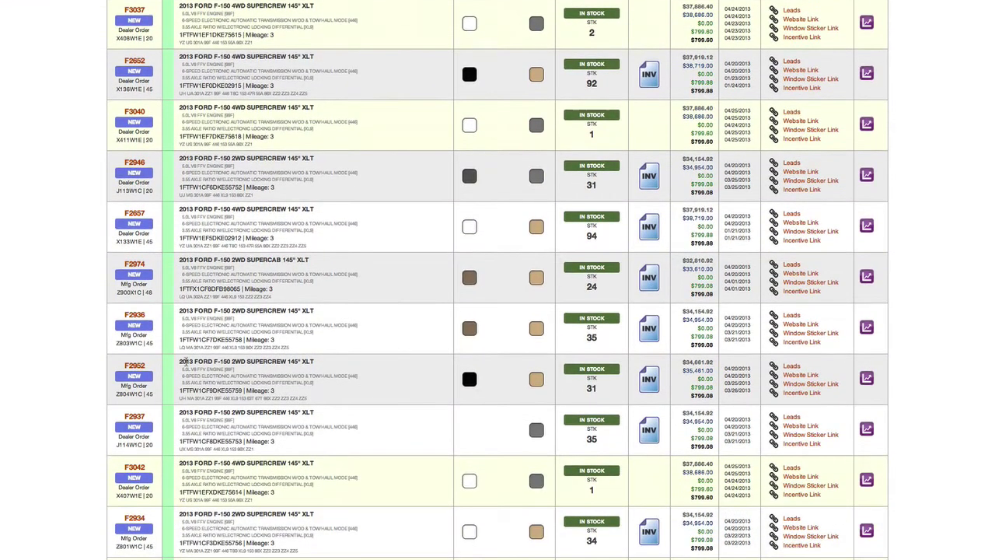
scroll(186, 362, "down", 15)
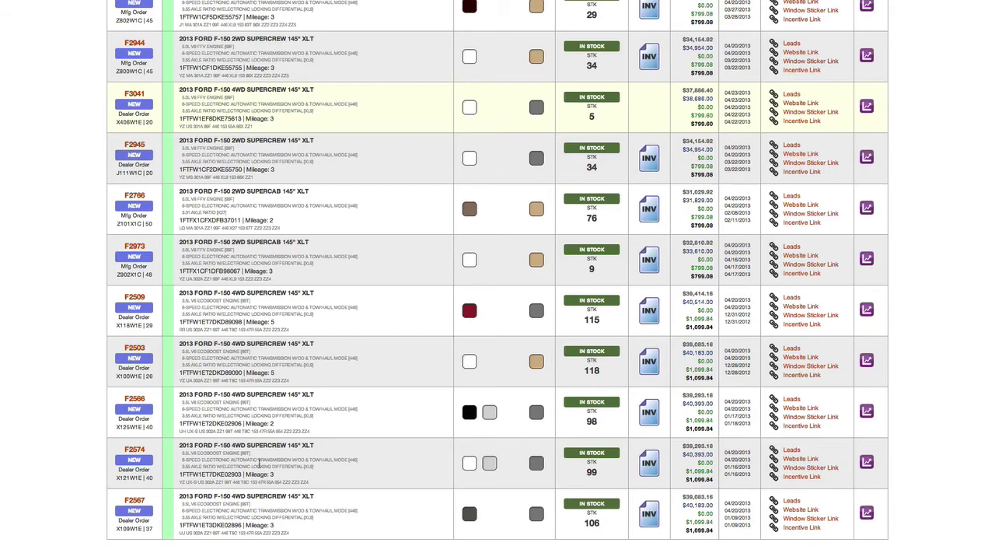
scroll(249, 440, "up", 5)
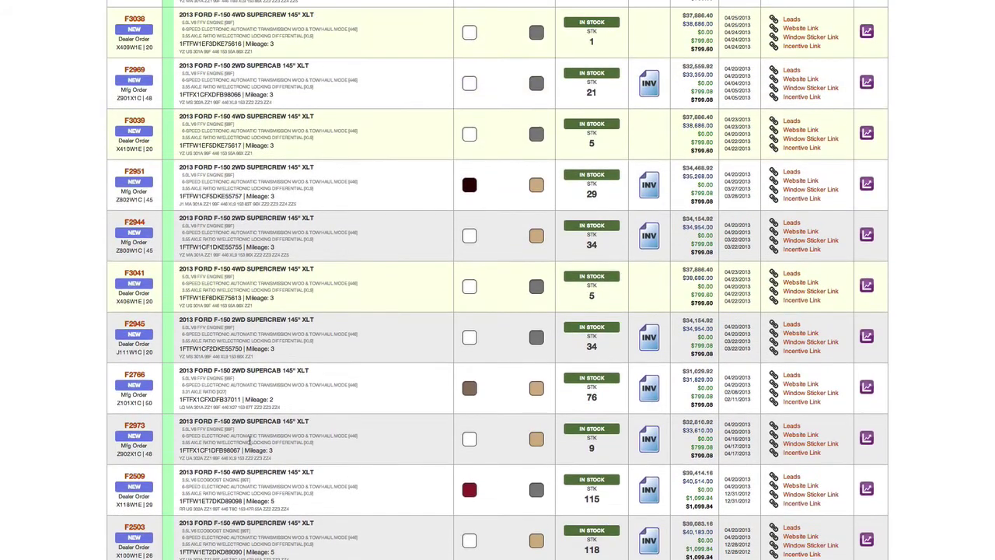
scroll(249, 440, "up", 10)
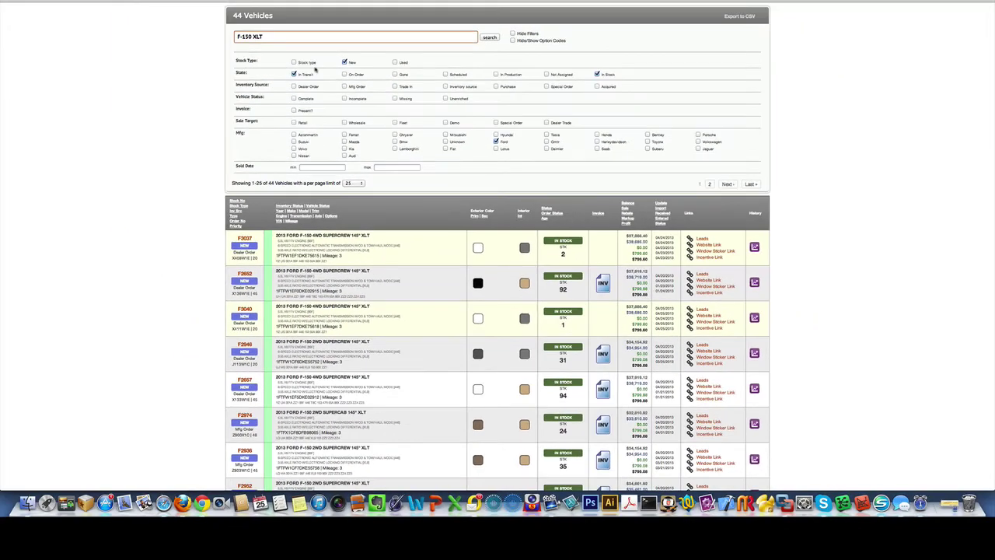
Search the inventory for "F-150 XLT extended"
left_click(295, 37)
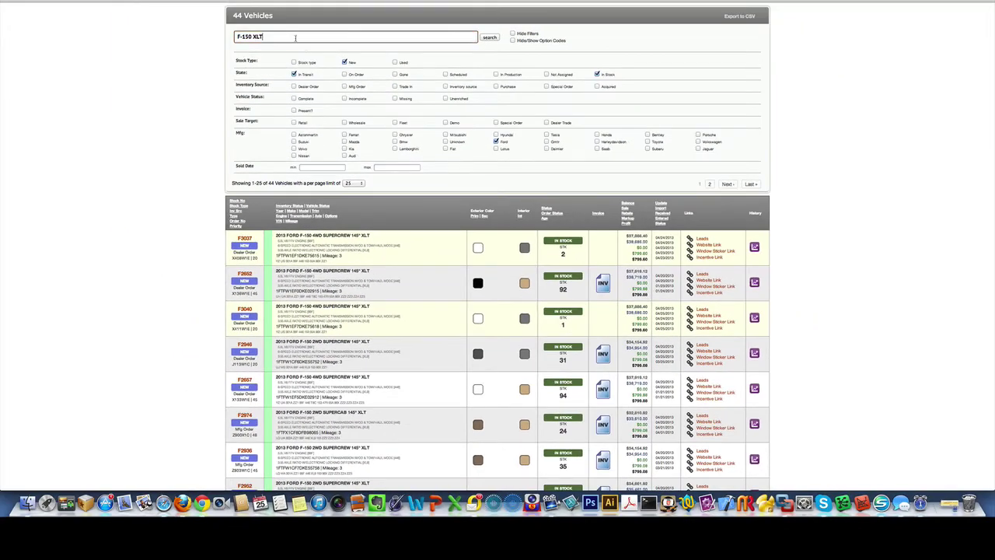
type("ext")
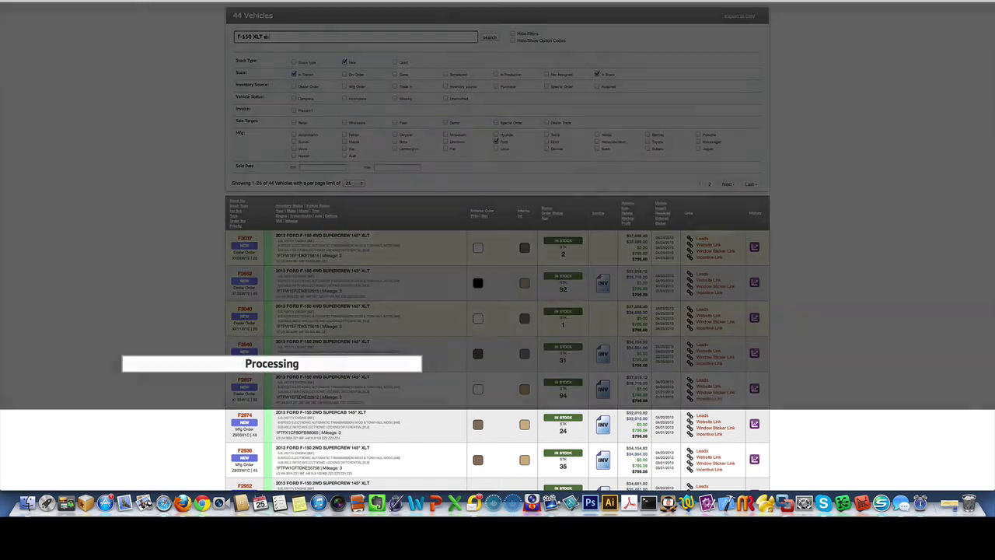
key("BackSpace")
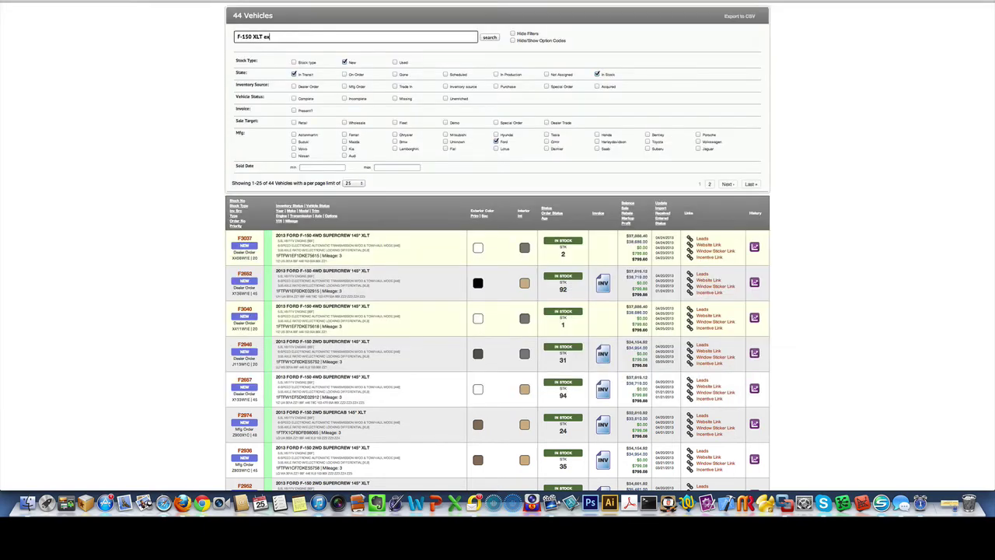
type("tended")
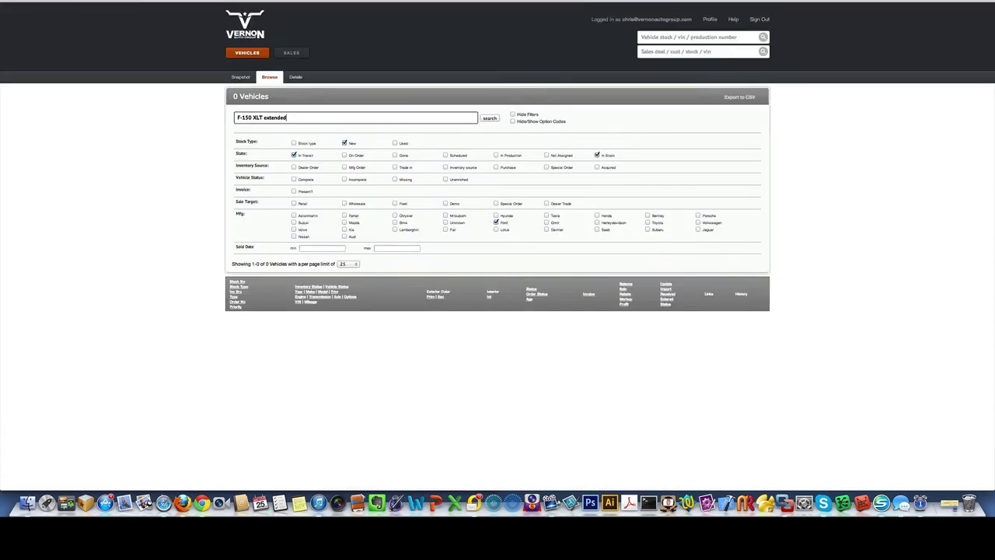
Shorten the search keyword to "F-150 XLT" and examine the VINs and vehicle details down the results list
key("BackSpace")
key("BackSpace")
key("BackSpace")
key("BackSpace")
key("BackSpace")
key("BackSpace")
key("BackSpace")
key("BackSpace")
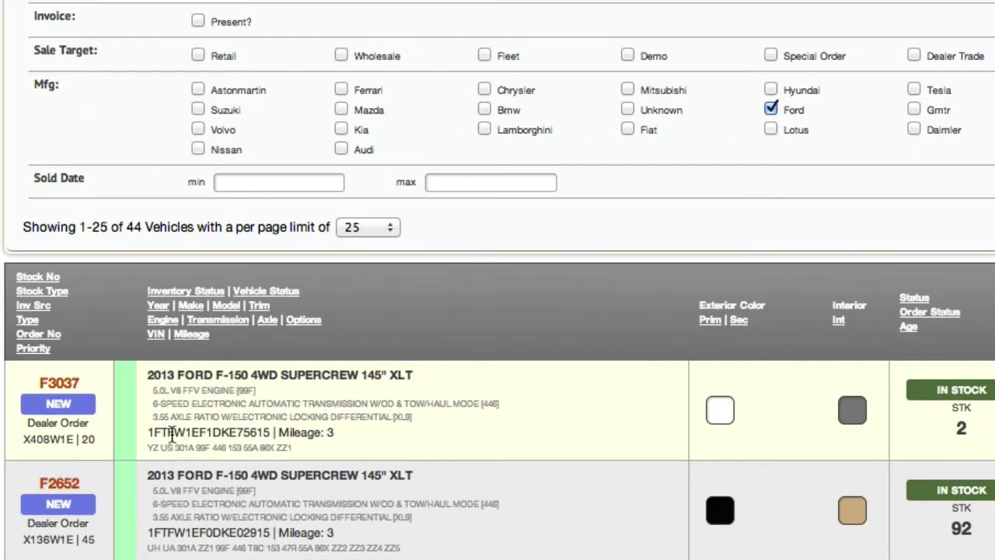
left_click_drag(172, 435, 196, 433)
scroll(196, 439, "down", 15)
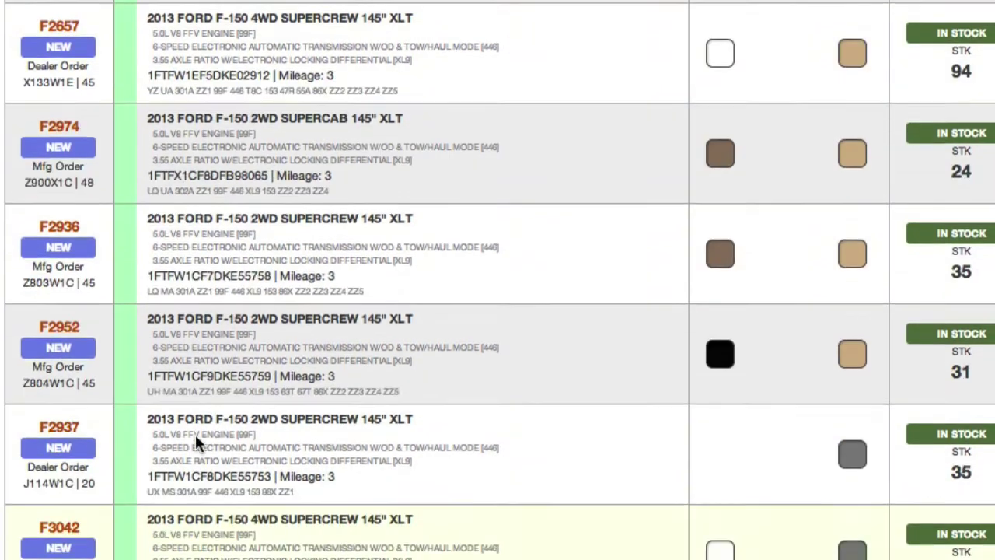
scroll(195, 433, "up", 15)
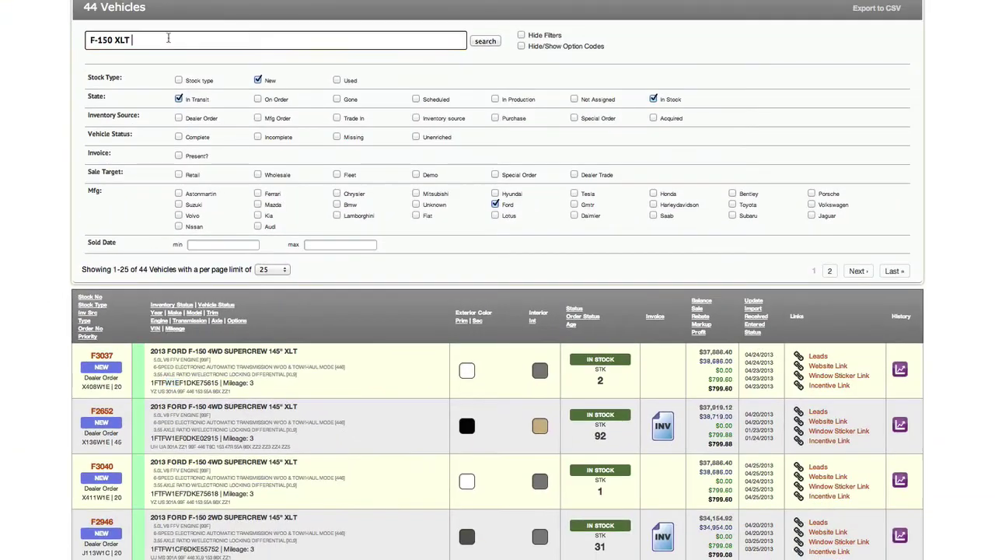
Clear the search keyword and search the new Ford inventory for "F-250"
key("ctrl+a")
key("BackSpace")
left_click(470, 43)
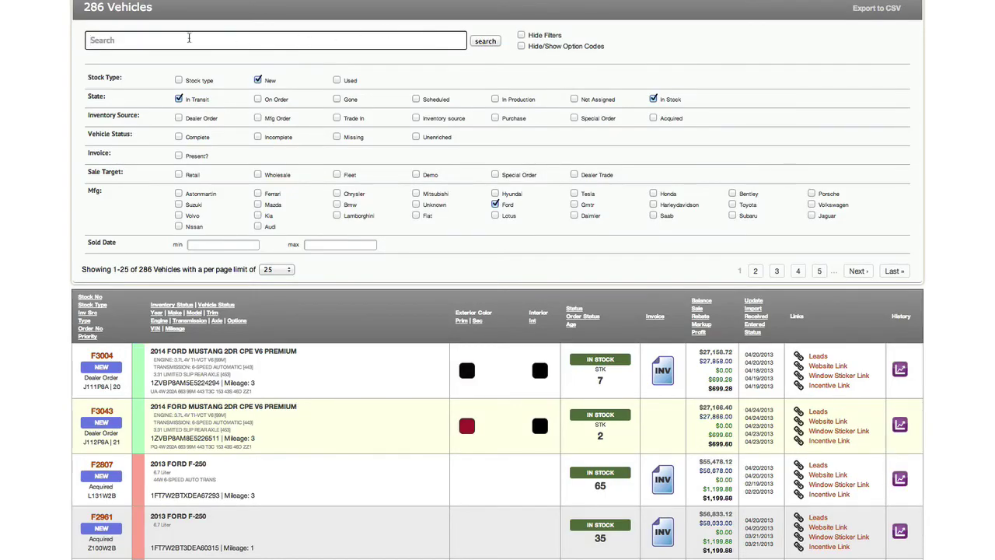
type("F-250")
key("Return")
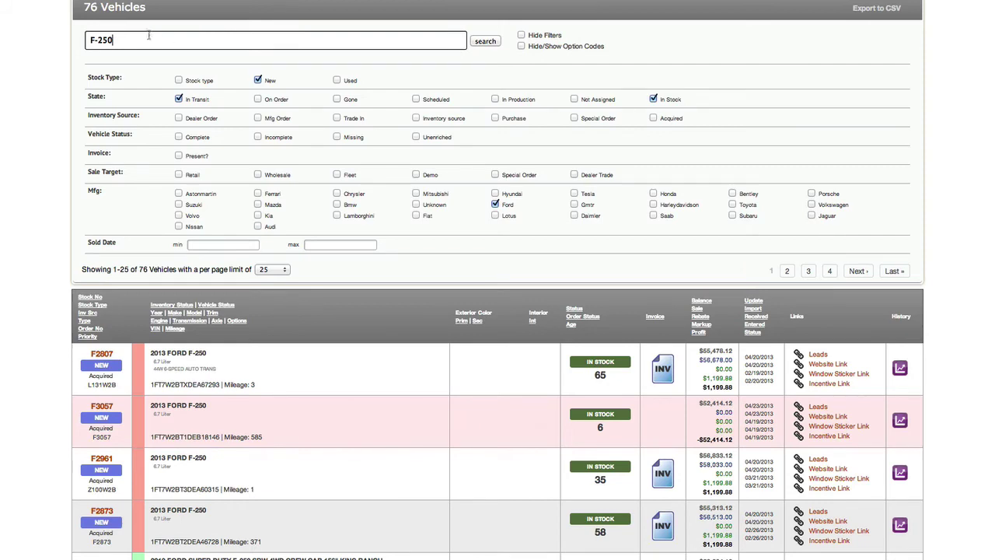
Replace the keyword with the body code "w2b" and run the search
left_click_drag(149, 34, 89, 33)
type("w2b")
key("Return")
Change the search keyword to the body code "w3d" and run the search
key("BackSpace")
key("BackSpace")
key("BackSpace")
type("w3d")
key("Return")
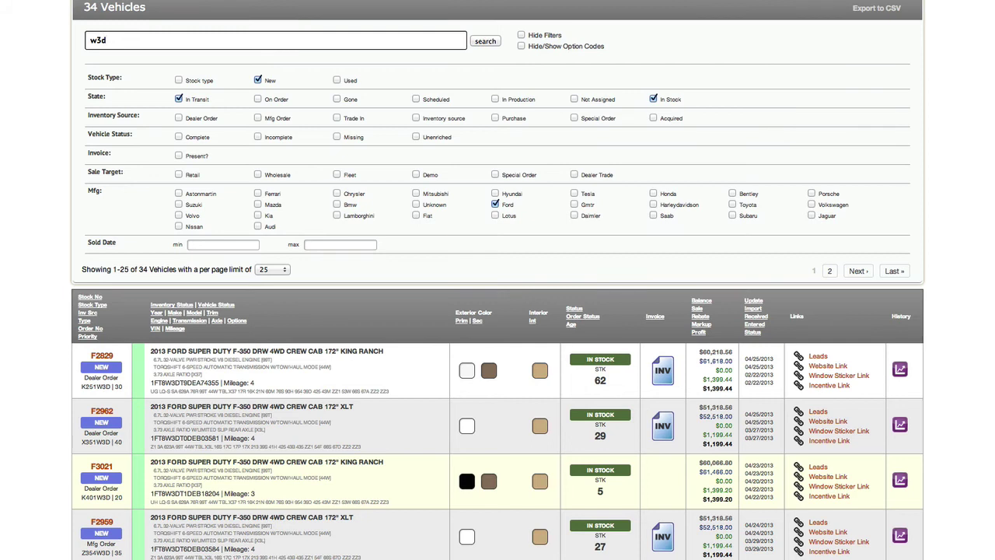
Clear the body code search and search the inventory for "2013 F-150"
key("BackSpace")
key("BackSpace")
key("BackSpace")
key("Return")
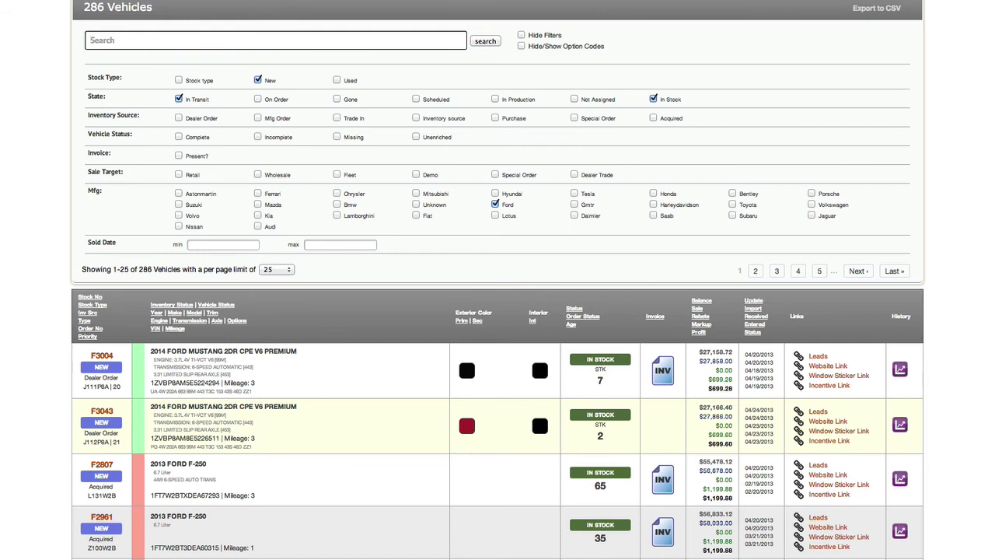
type("2013 F-150")
key("Return")
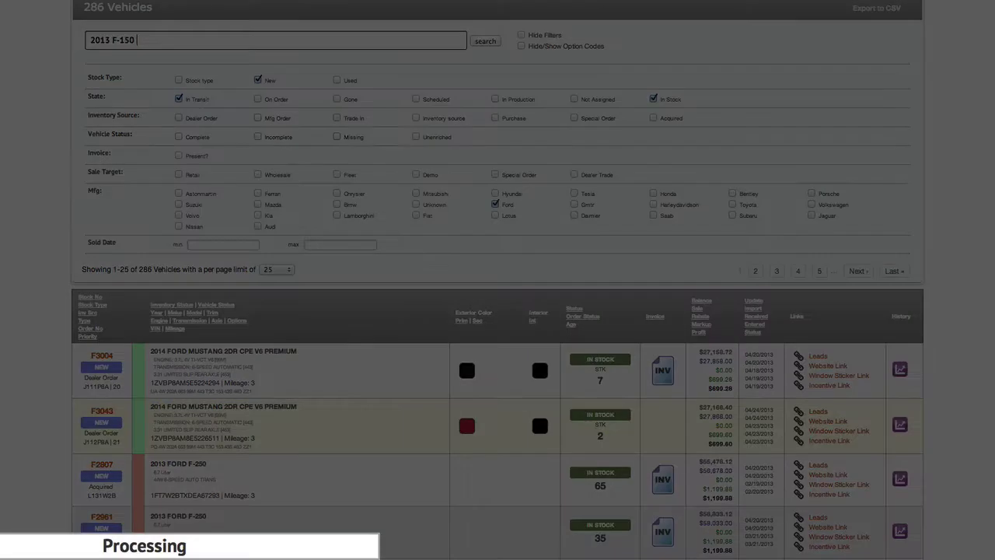
Narrow the search with the engine code to "2013 F-150 99t" and look through the matching trucks
type("99t")
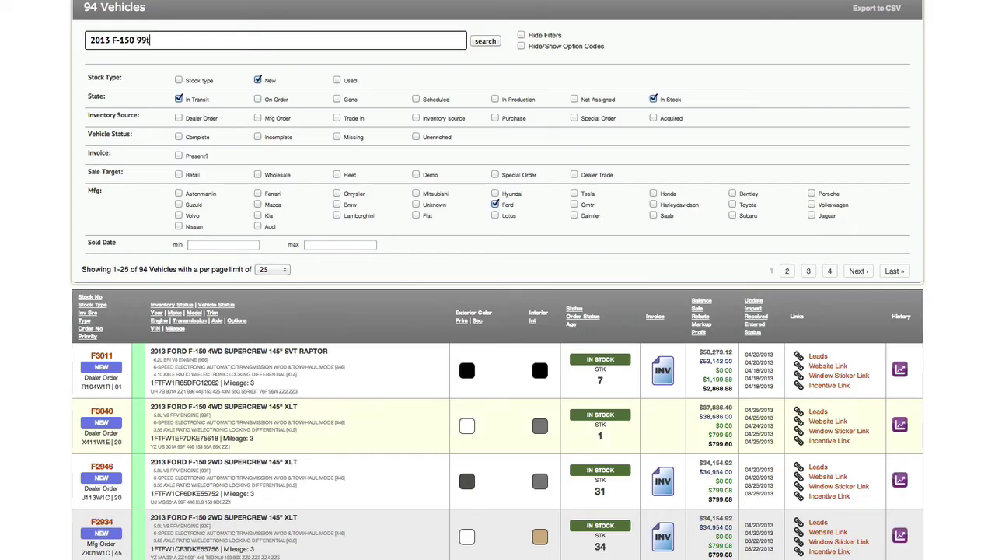
key("Return")
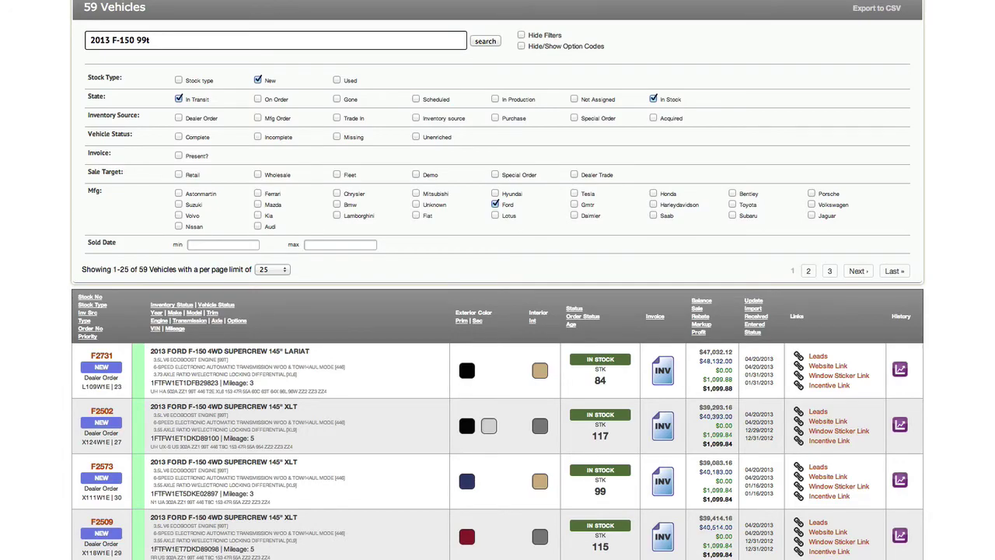
scroll(231, 126, "down", 10)
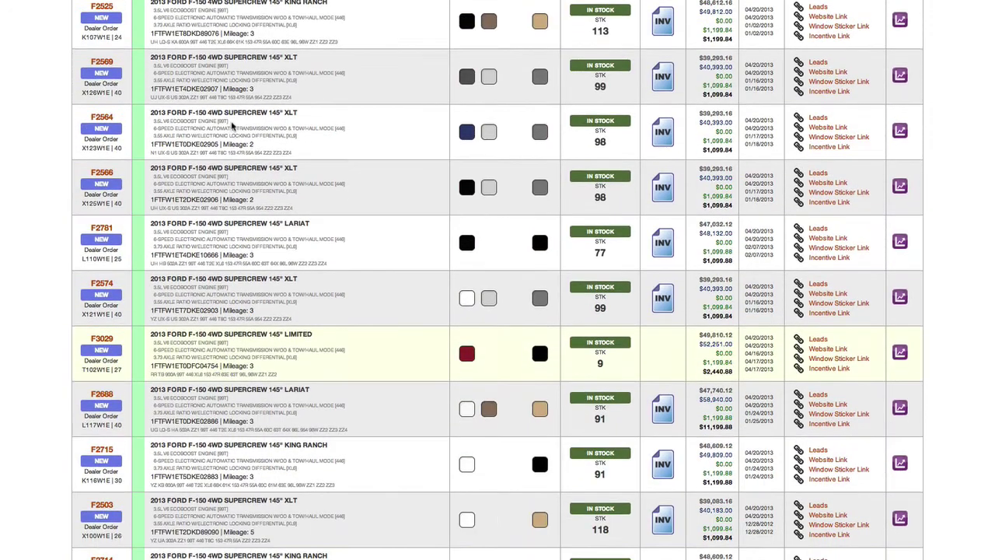
scroll(231, 126, "up", 10)
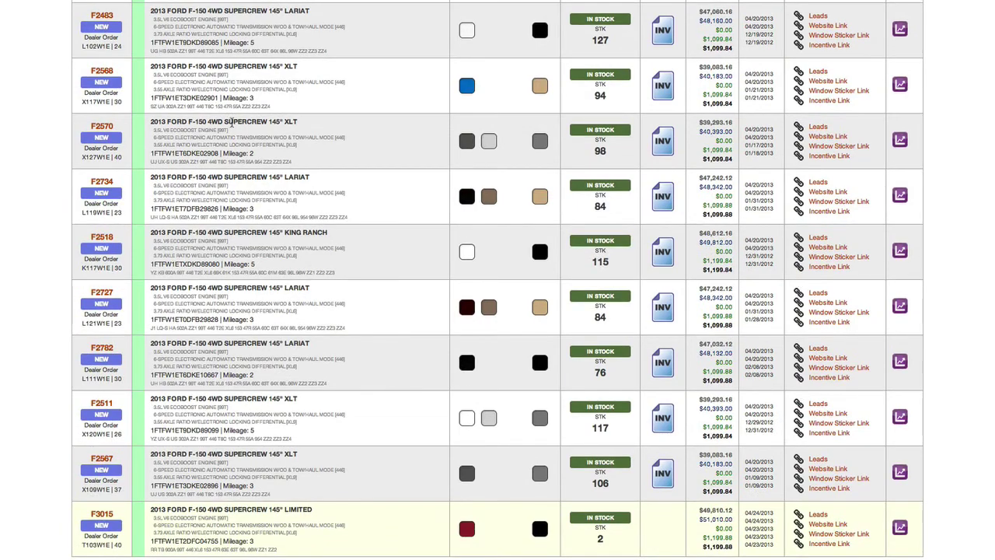
scroll(231, 126, "up", 1)
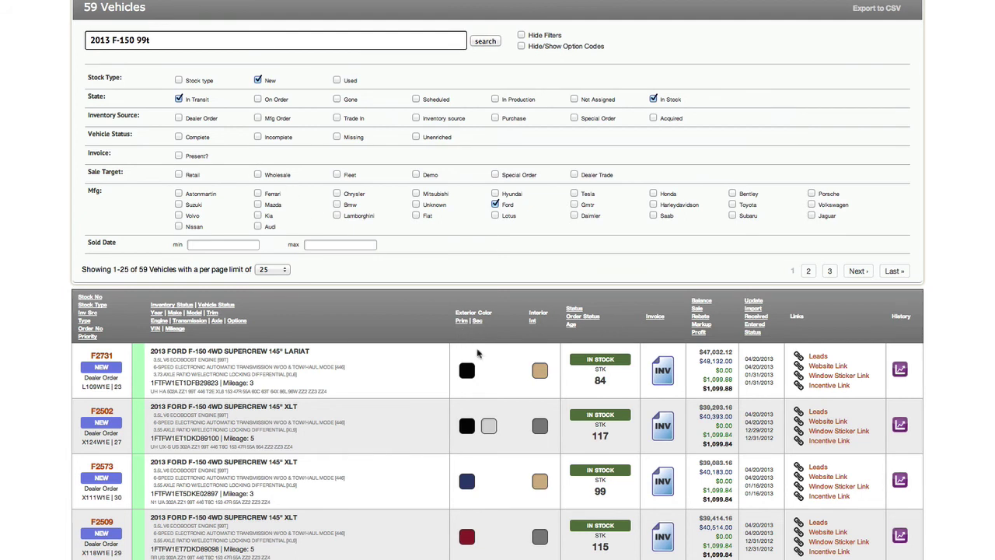
Sort the 2013 F-150 99t results by sale price, viewing both orders and ending with the highest price first
left_click(701, 316)
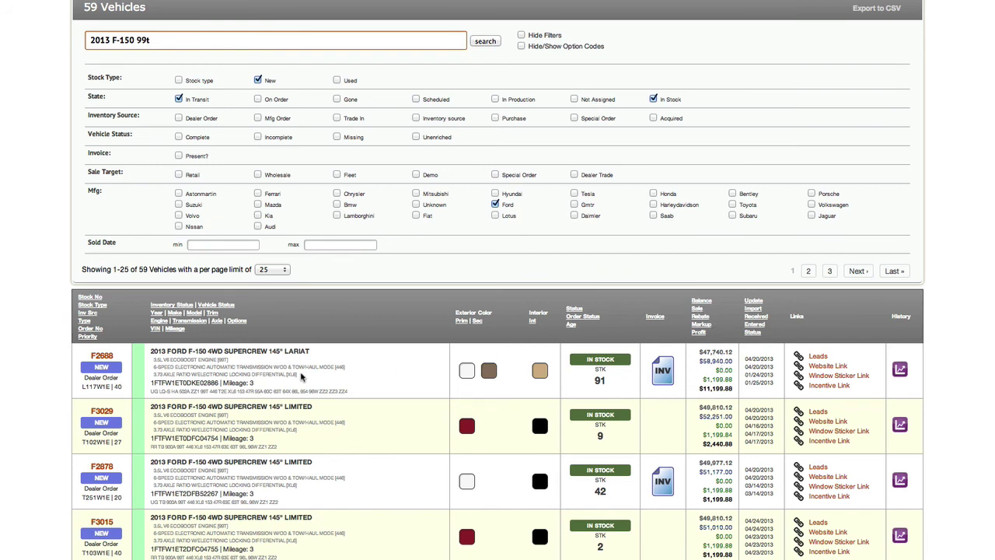
left_click(697, 315)
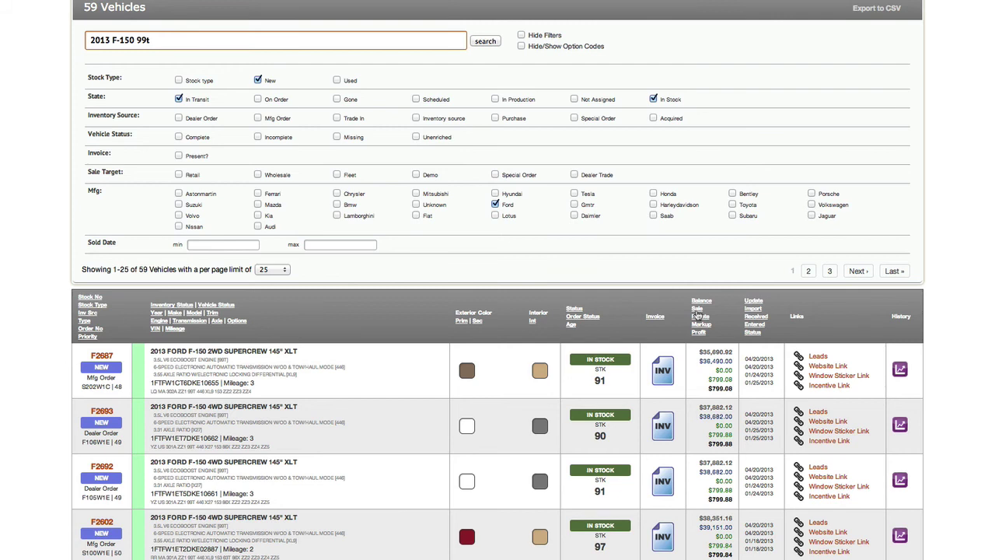
left_click(697, 314)
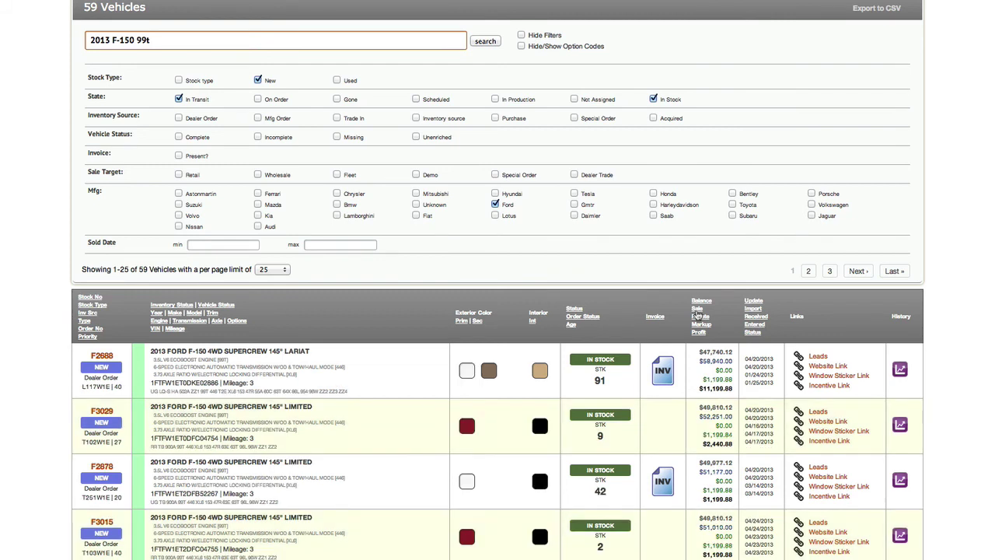
Sort the results by age and copy the option codes of the last Platinum truck on the page
left_click(569, 327)
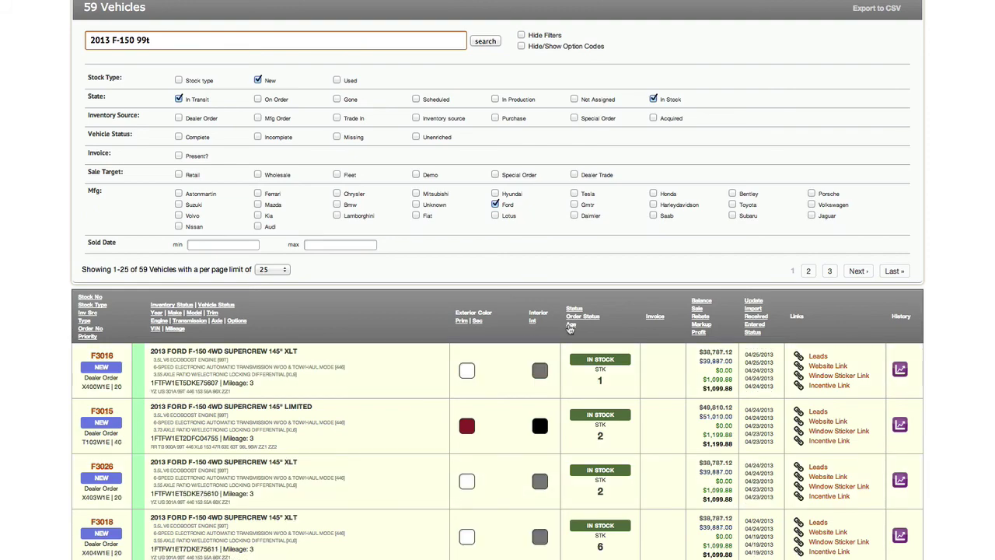
scroll(377, 350, "down", 15)
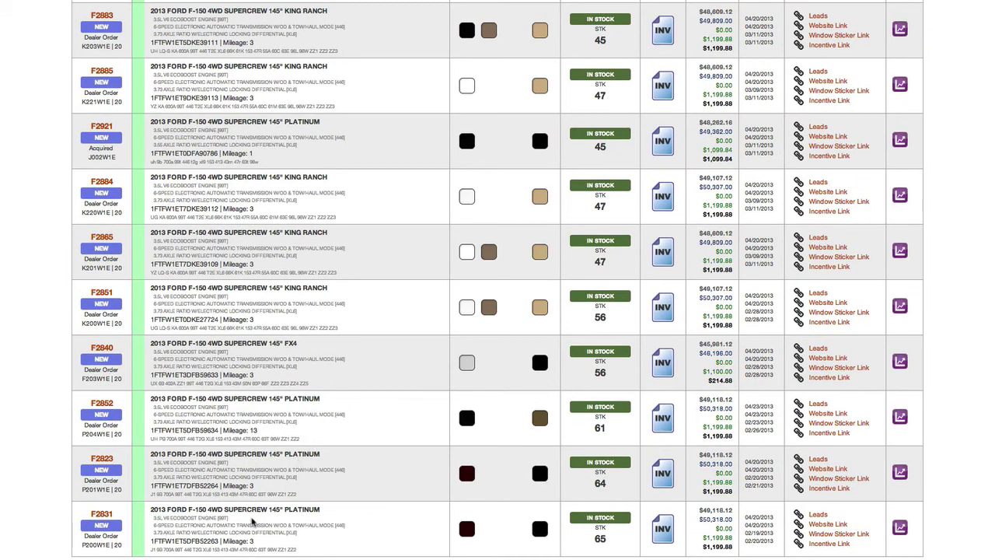
left_click_drag(307, 548, 151, 548)
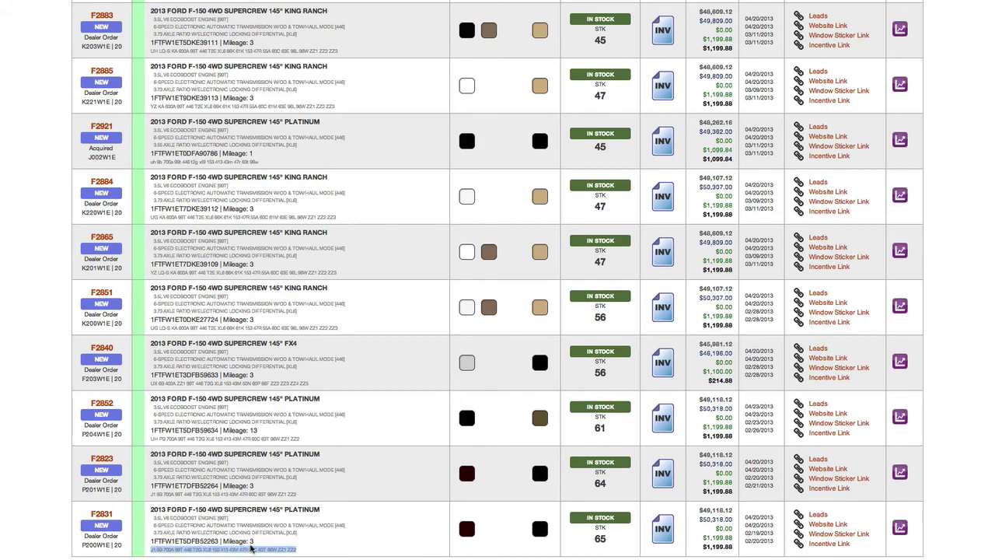
scroll(292, 472, "up", 15)
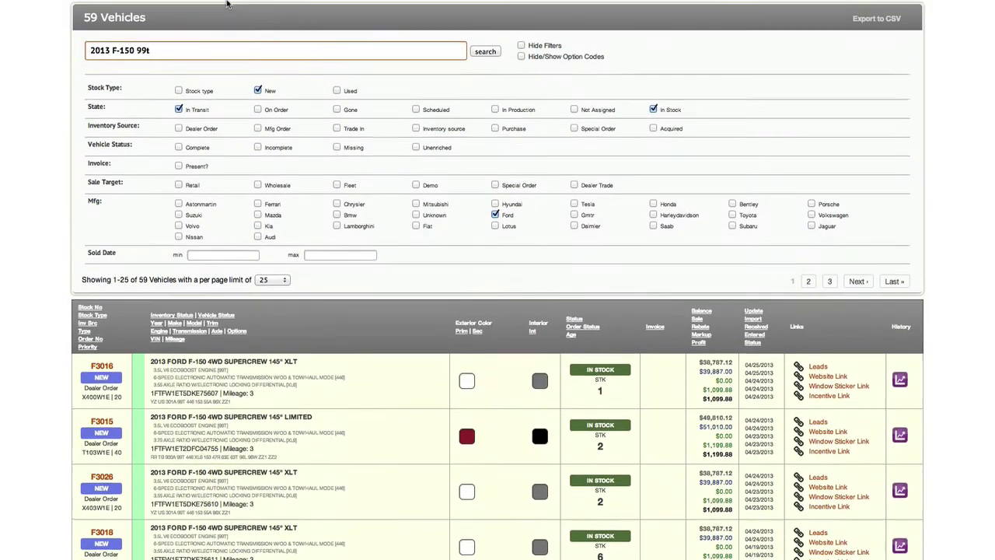
Append the copied option codes, J1 9B 700A through ZZ1 ZZ2, to the "2013 F-150 99t" keyword and run the search
triple_click(183, 35)
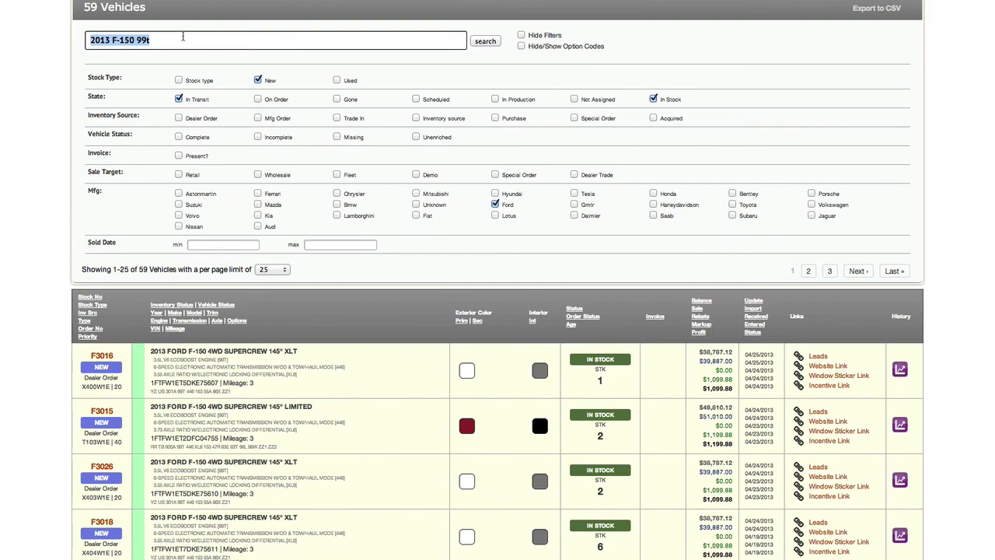
left_click(201, 38)
type("J1 9B 700A 99T 446 T2G XL6 153 413 43M 47R 60C 63T 96W ZZ1 ZZ2")
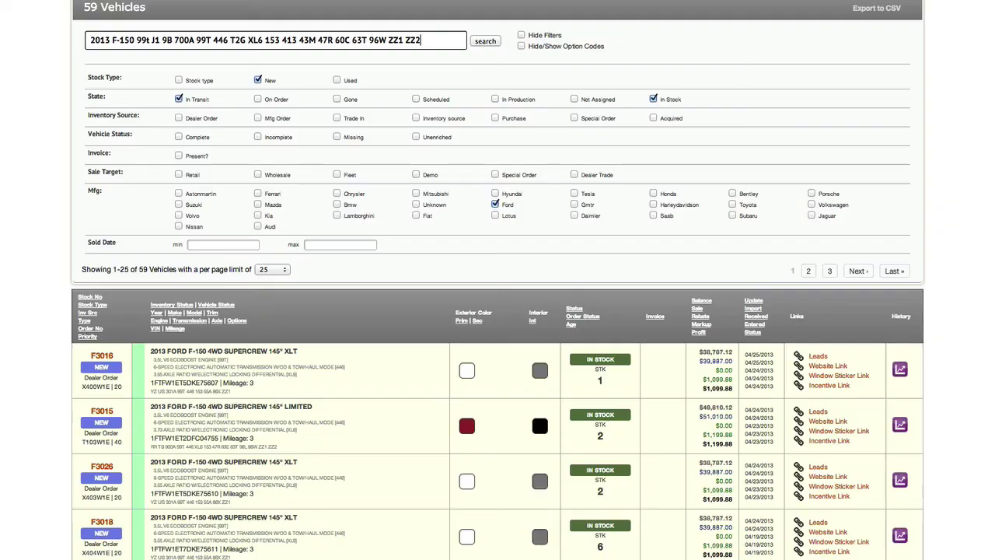
key("Return")
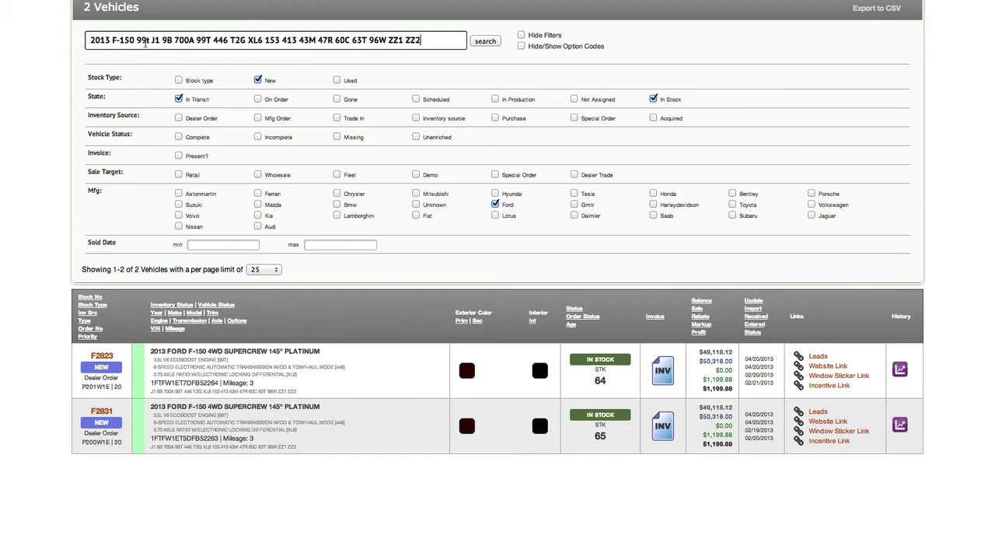
Remove the engine code and all option codes from the search keyword, leaving "2013 F-150"
left_click_drag(136, 41, 429, 45)
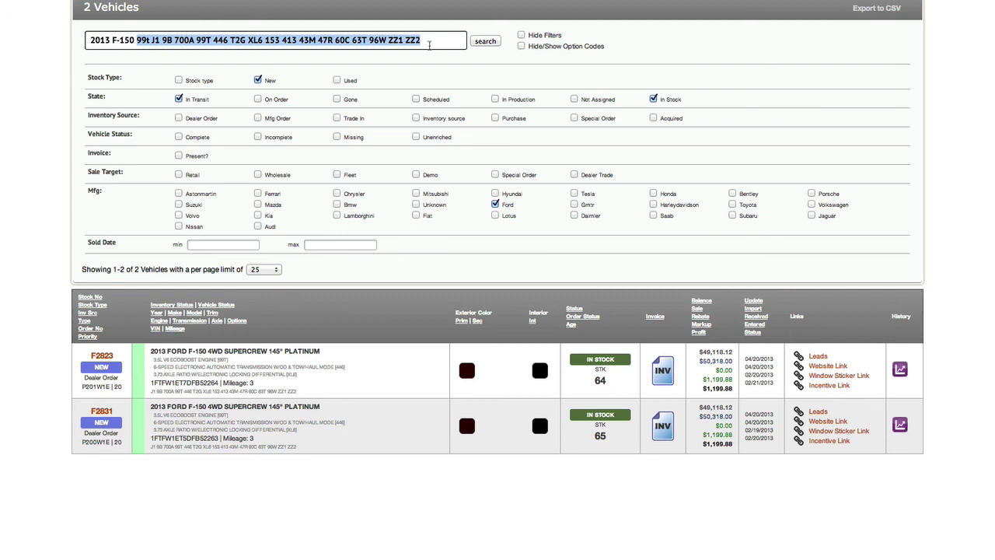
key("BackSpace")
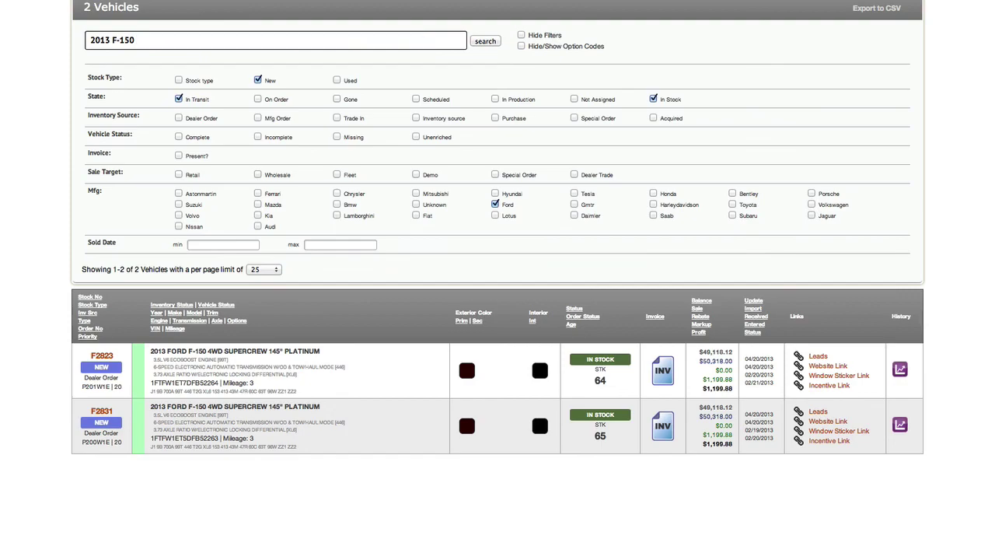